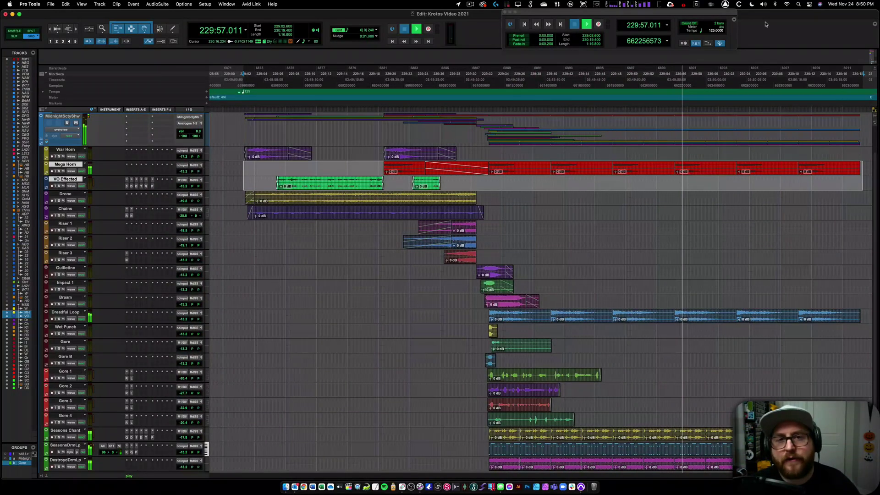
Step: Stop playback, solo the War Horn and Mega Horn tracks, and audition the opening horn hit
key("space")
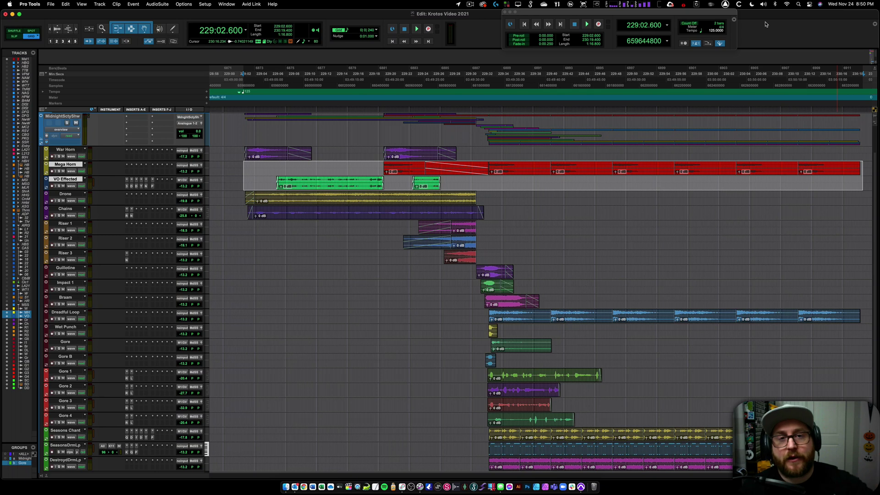
left_click(58, 157)
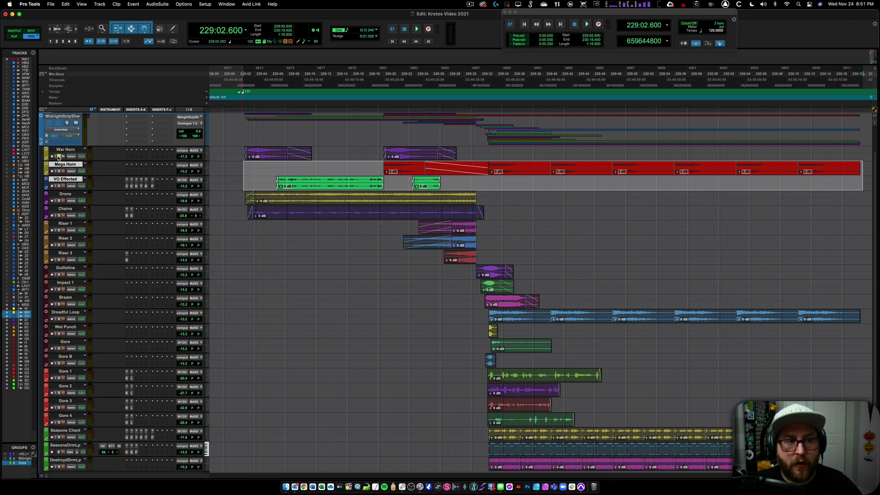
left_click(59, 172)
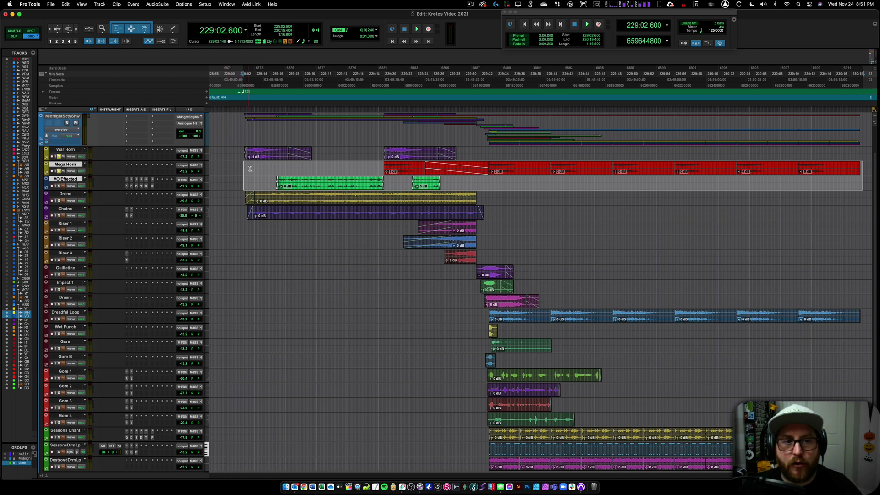
key("space")
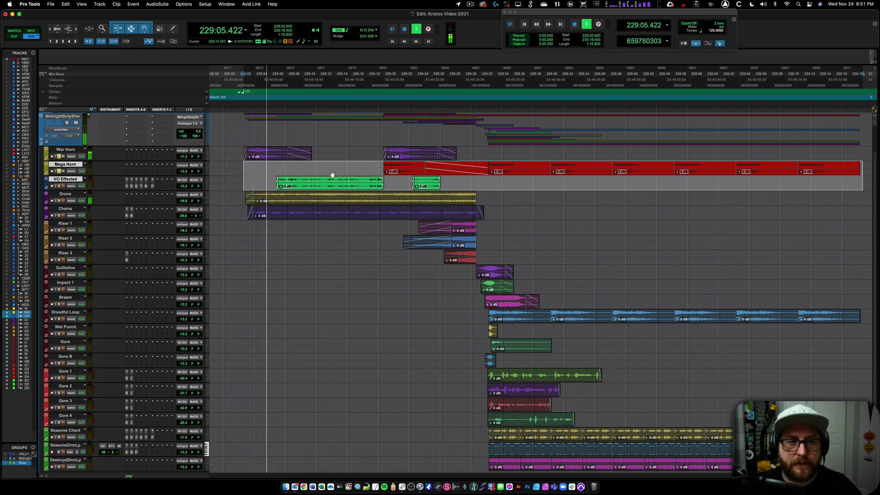
key("space")
Step: Audition the layered horns from the start of the first Mega Horn clip at 229:19.760
left_click(394, 166)
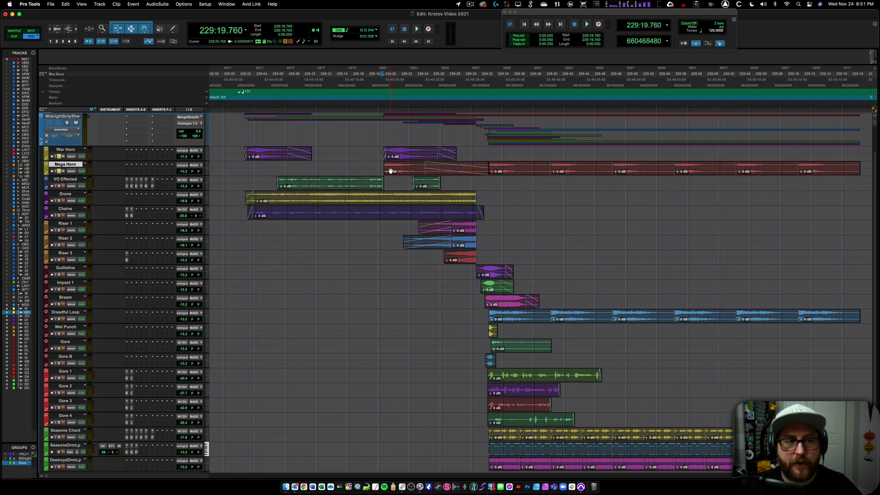
key("space")
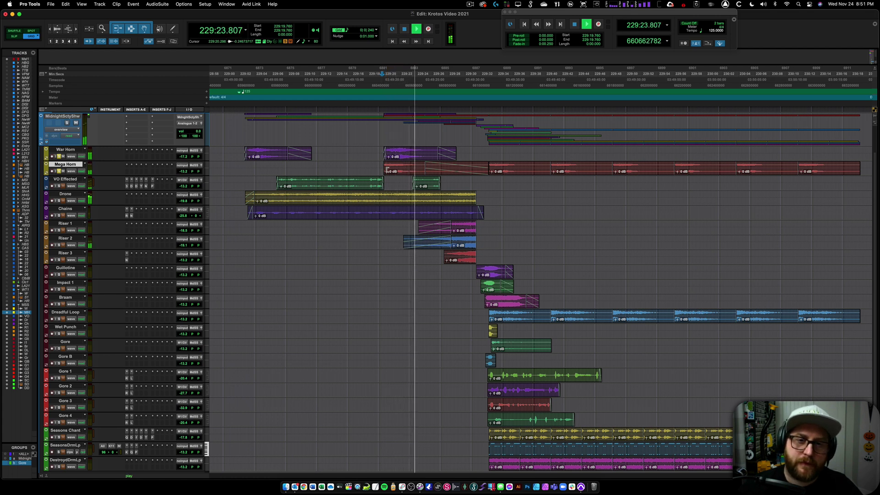
key("space")
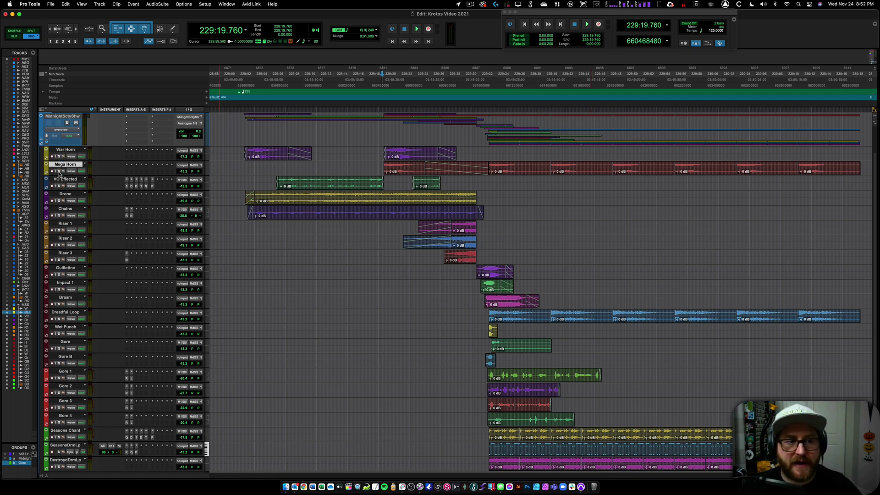
Step: Clear the VO Effected solo and audition the soloed Drone track from 229:04.040
left_click(60, 186)
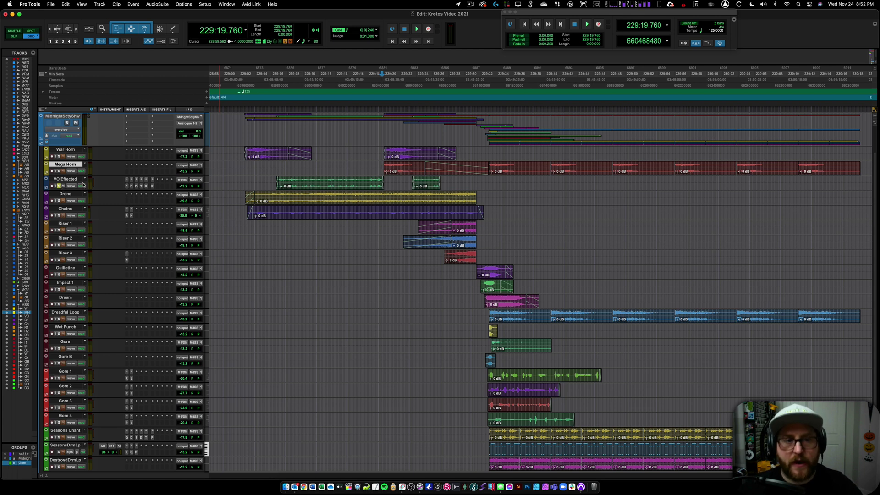
left_click(59, 186)
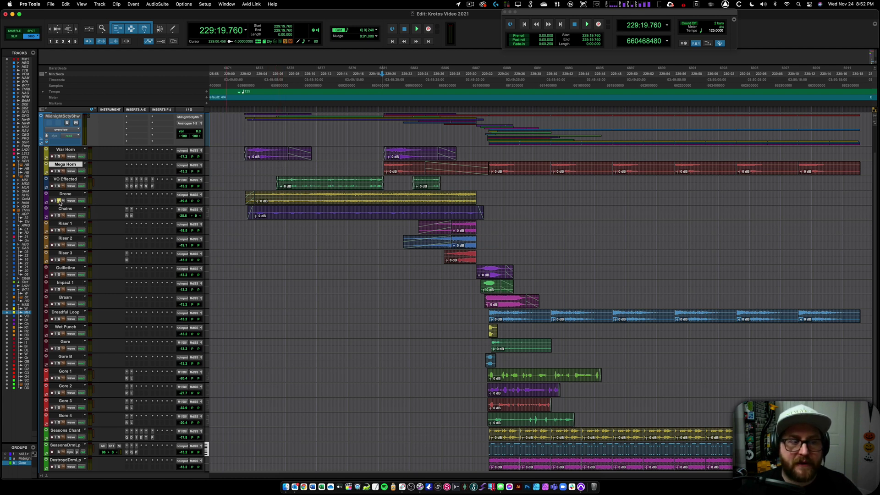
left_click(256, 166)
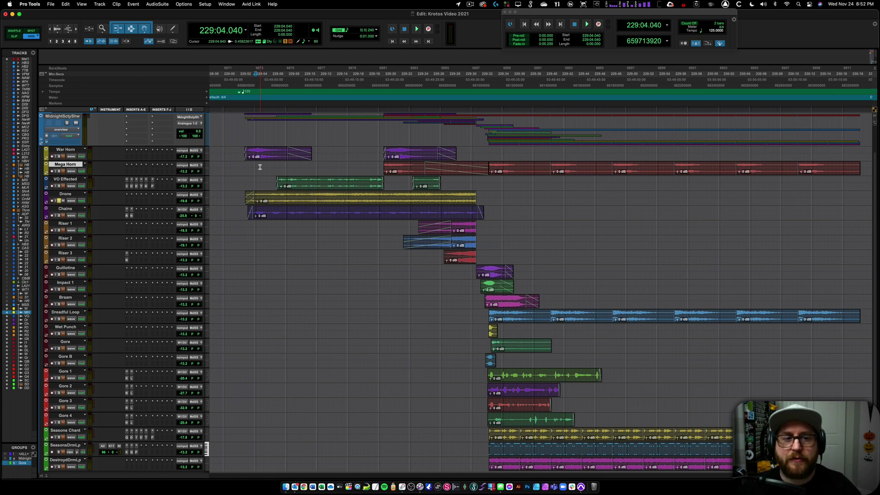
key("space")
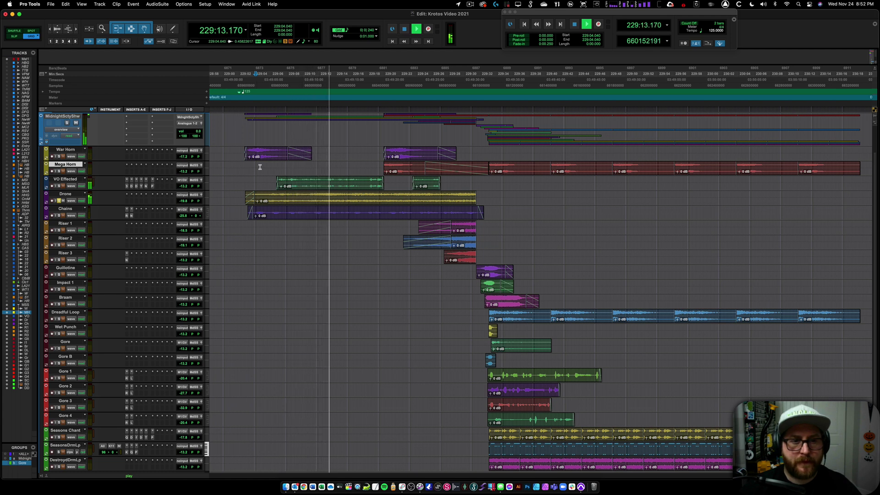
key("space")
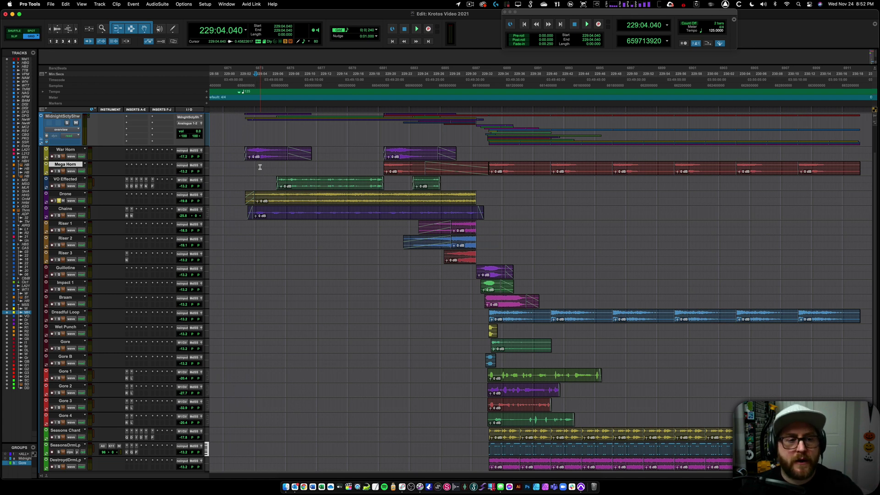
Step: Solo the Chains track and open its Reformer Pro insert, placing the plug-in window clear of the start of the Chains clip
left_click(59, 216, "super")
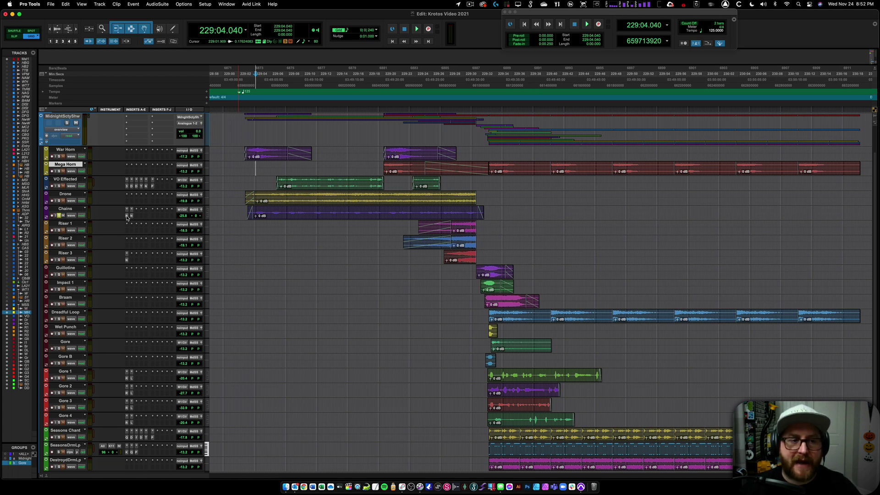
left_click(127, 215)
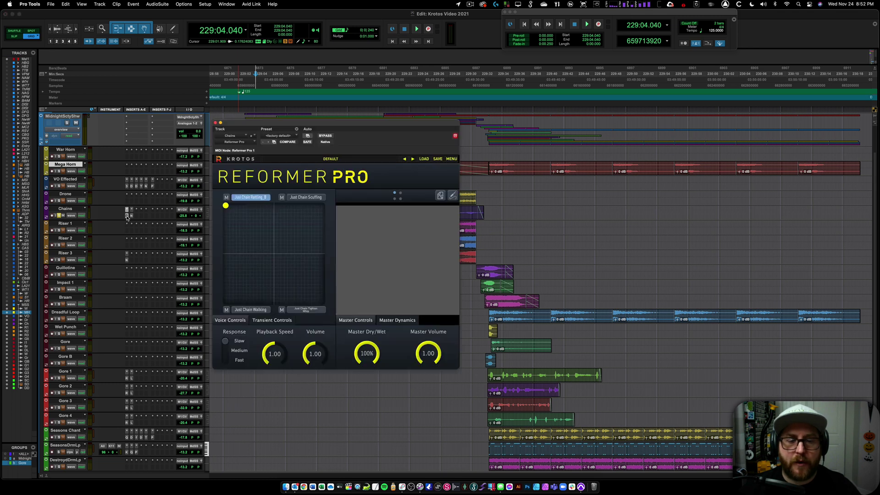
left_click_drag(355, 130, 438, 126)
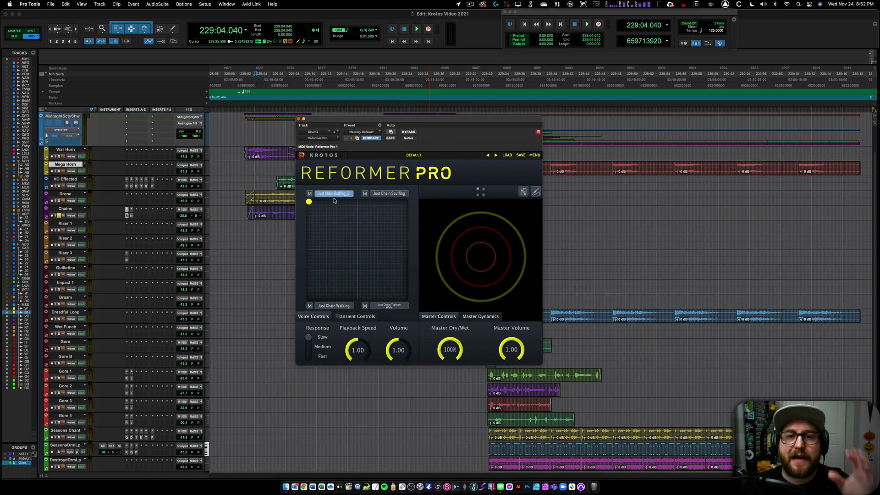
left_click_drag(377, 123, 448, 133)
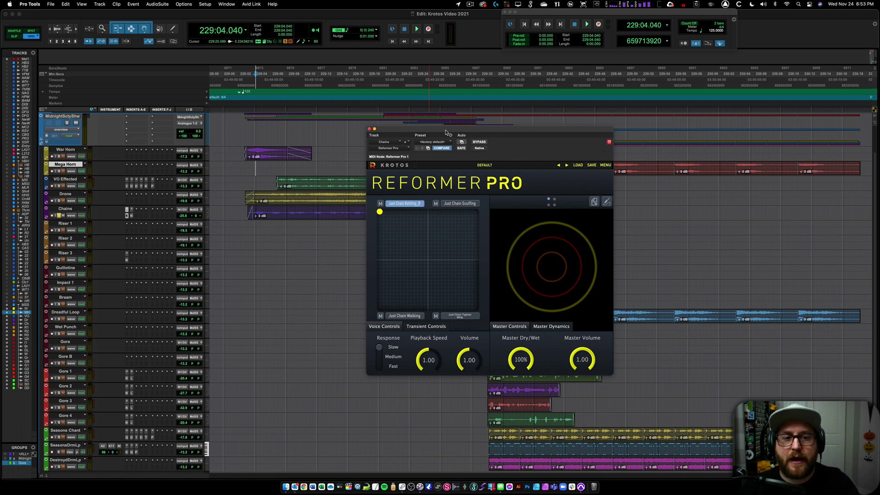
Step: Audition the Chains clip from its start and reset the Chains track volume to 0.0 dB
left_click(322, 215)
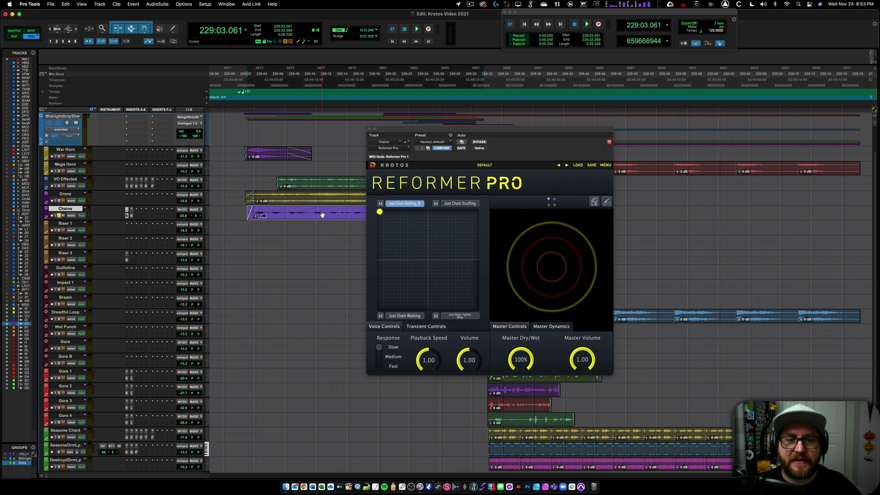
key("space")
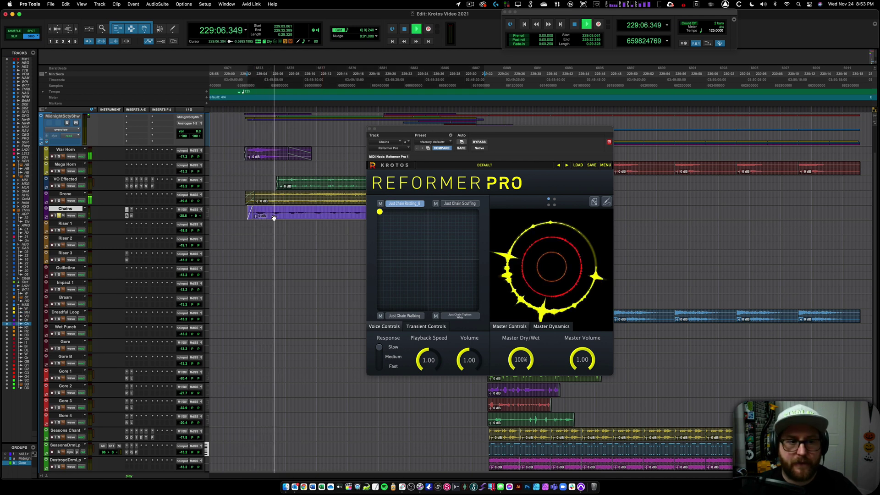
left_click(182, 216, "alt")
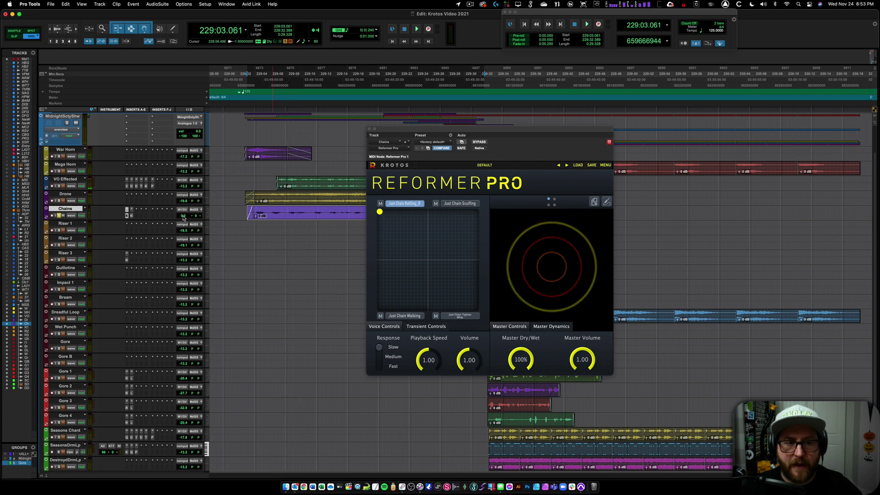
Step: Play the opening of the Chains clip twice through Reformer Pro at the new track volume
key("space")
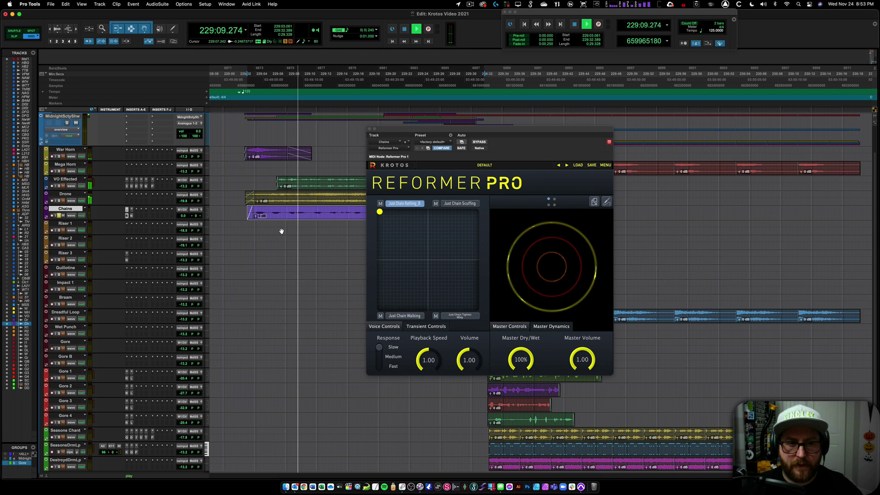
key("space")
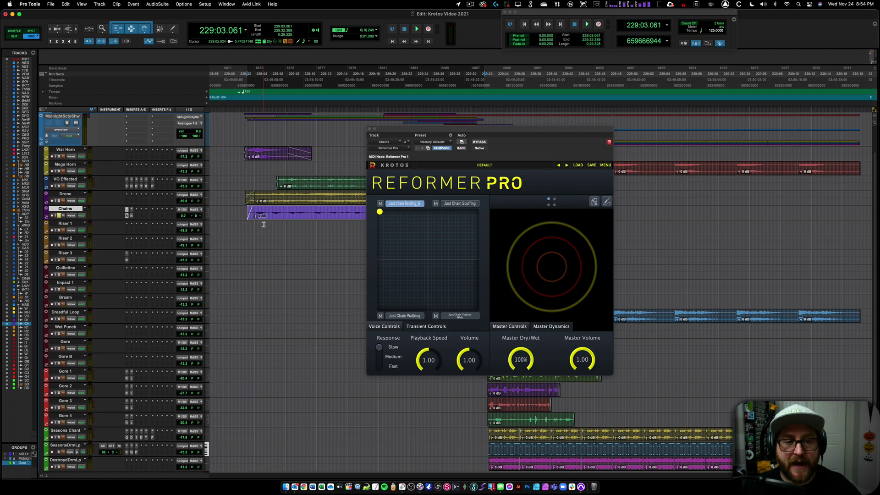
key("space")
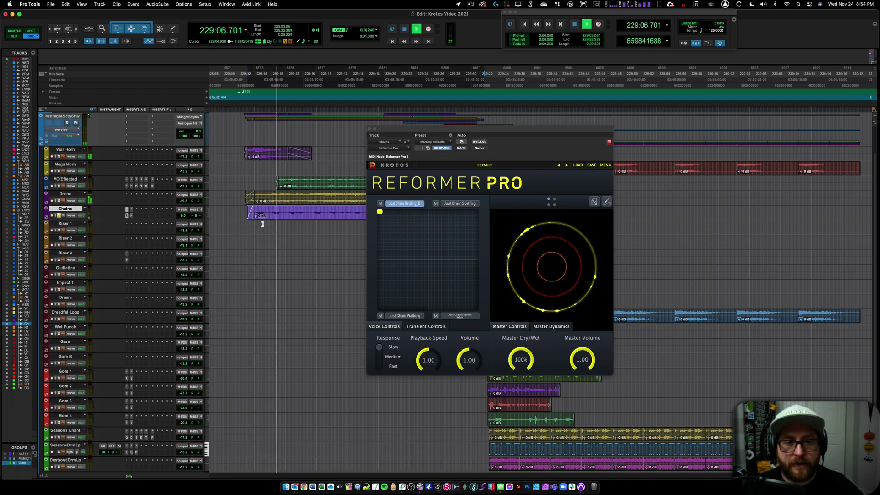
key("space")
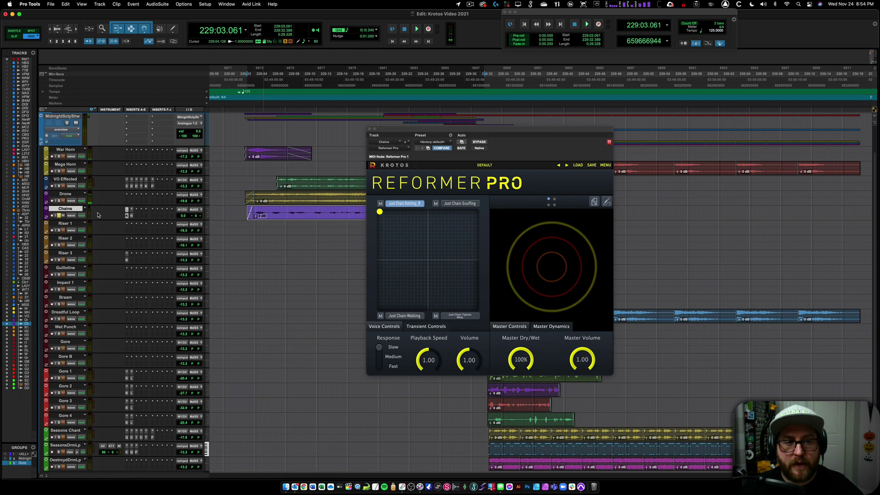
Step: Compare the sound of the Chains clip with Reformer Pro bypassed and with it active again
left_click(127, 215, "super")
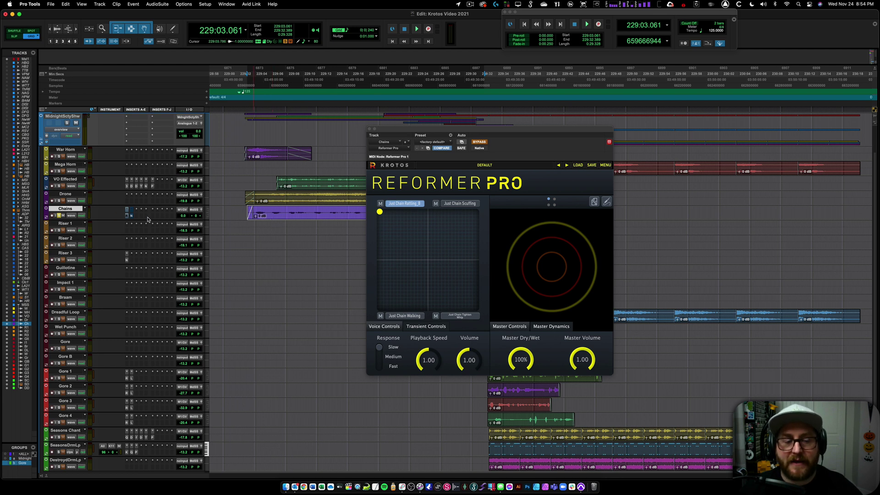
key("space")
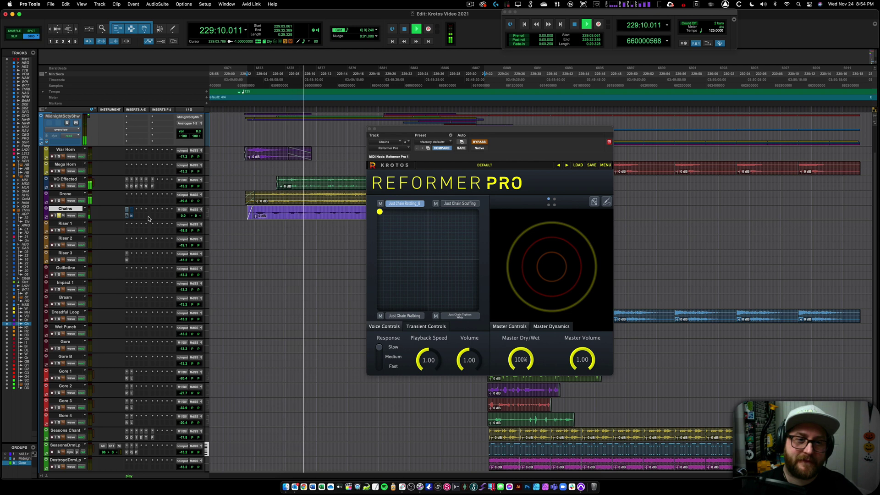
key("space")
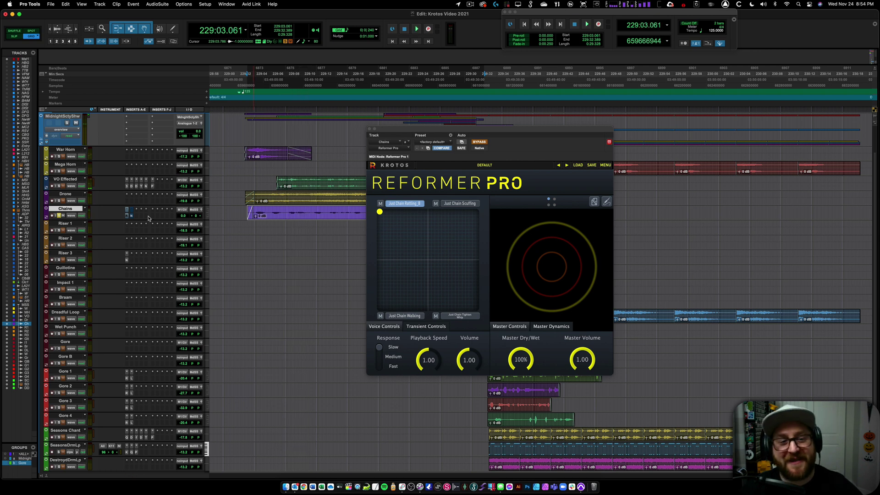
left_click(130, 217, "super")
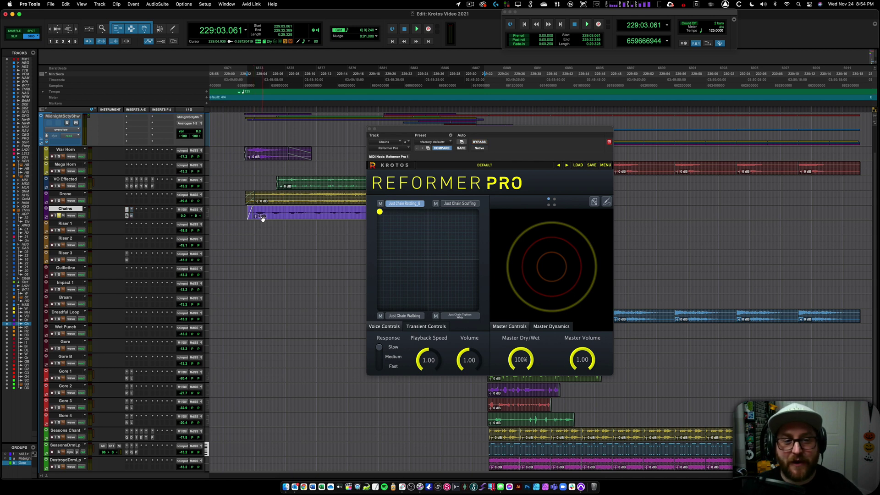
key("space")
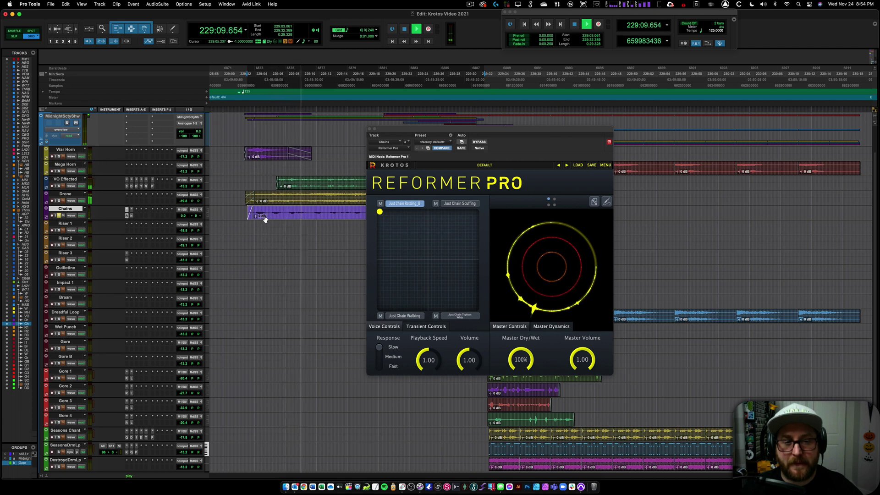
key("space")
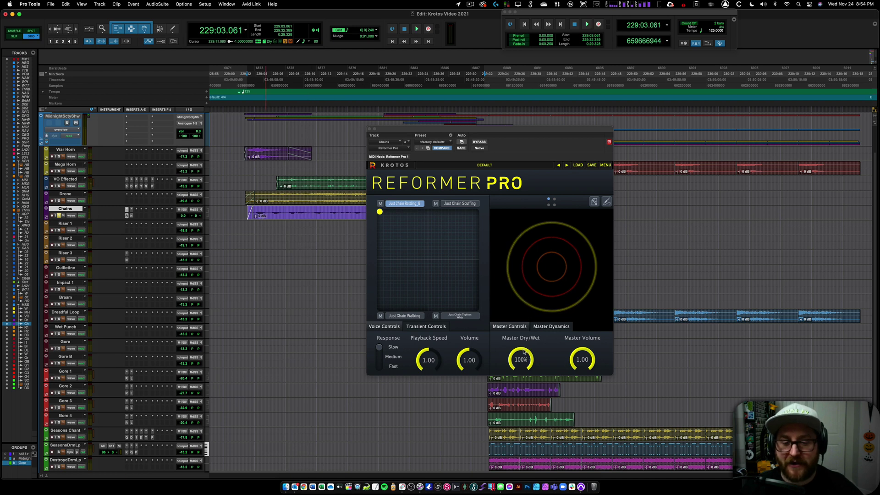
Step: Set Reformer Pro's Master Dry/Wet to 48% and audition the blended Chains clip
left_click_drag(524, 352, 520, 351)
key("space")
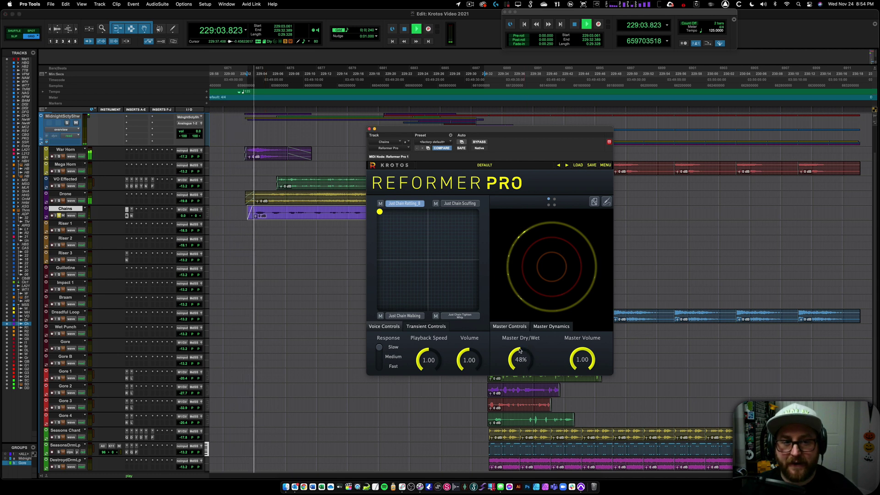
mouse_move(520, 351)
left_mouse_down()
mouse_move(521, 360)
mouse_move(520, 350)
left_mouse_up()
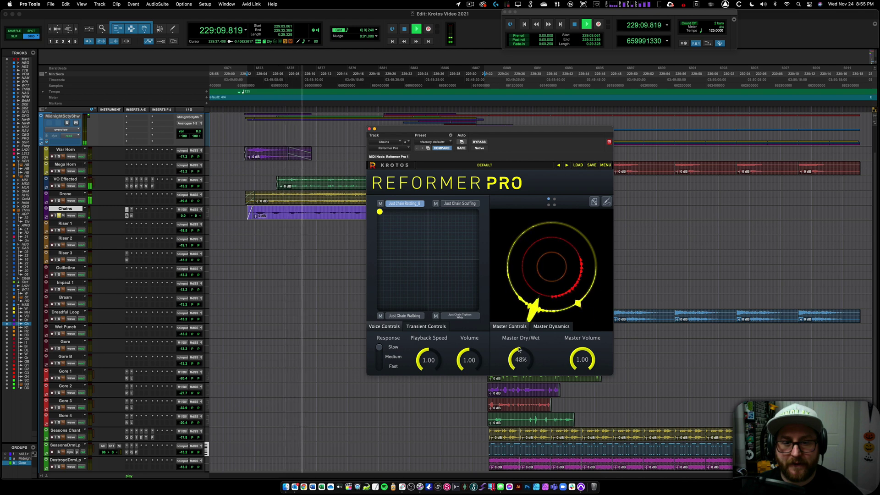
key("space")
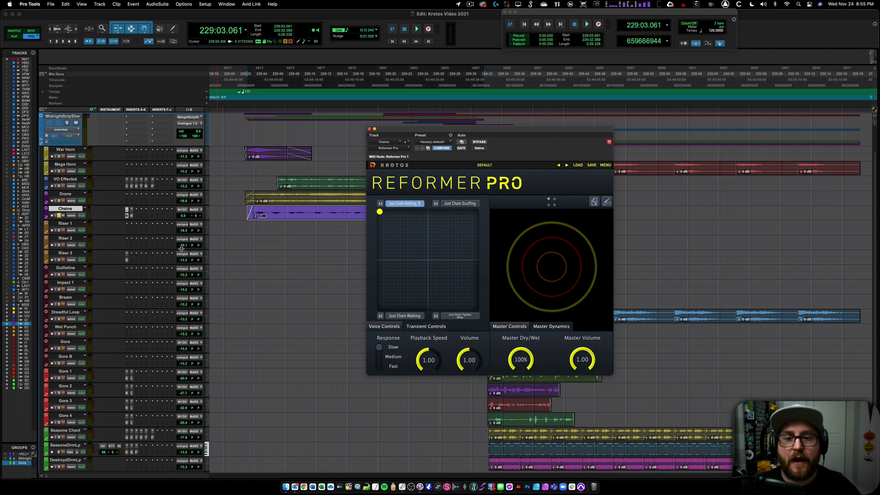
Step: Browse the Reformer Pro libraries for the Just Chain Rattling_B slot to view the Just Chain entries, and close the plug-in
left_click(408, 206)
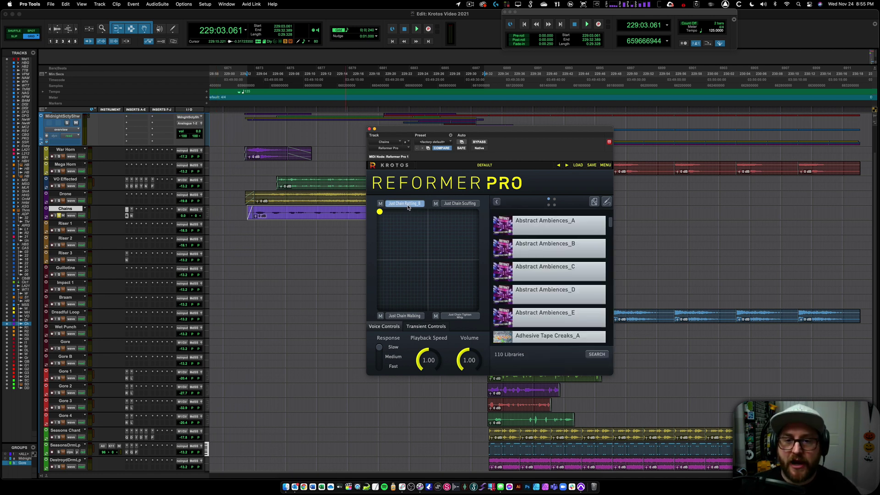
scroll(564, 316, "down", 5)
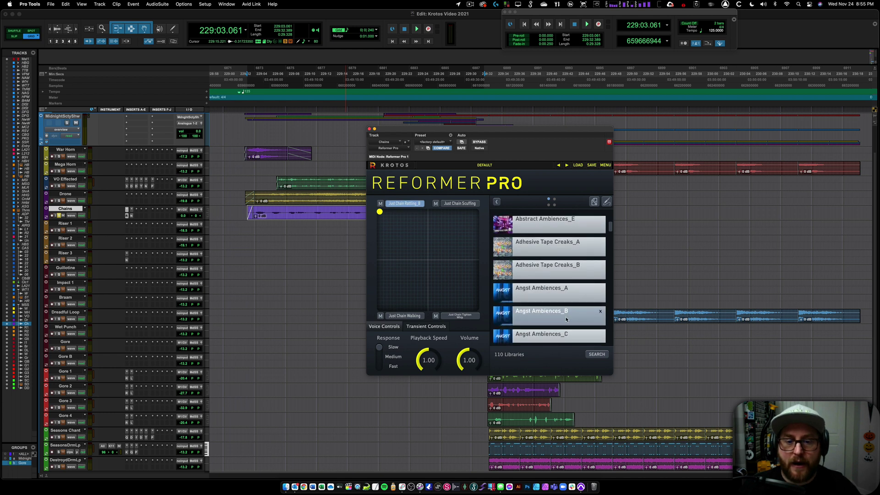
scroll(566, 319, "down", 5)
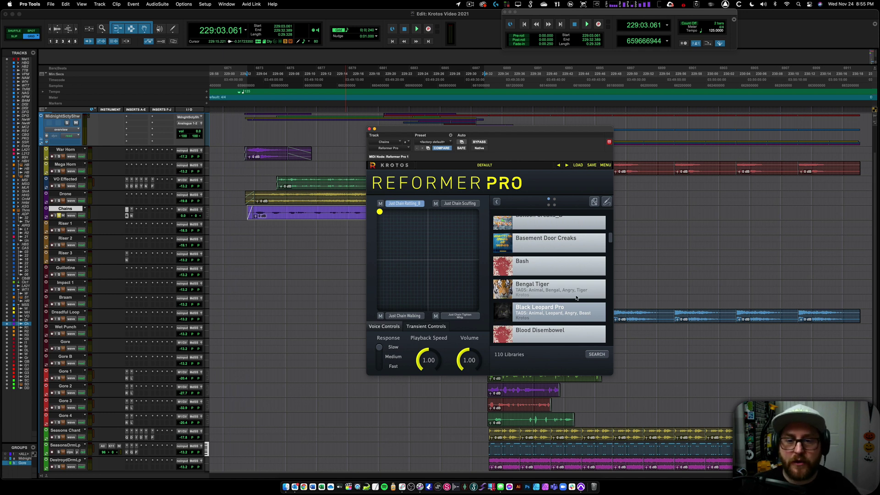
left_click_drag(611, 238, 610, 288)
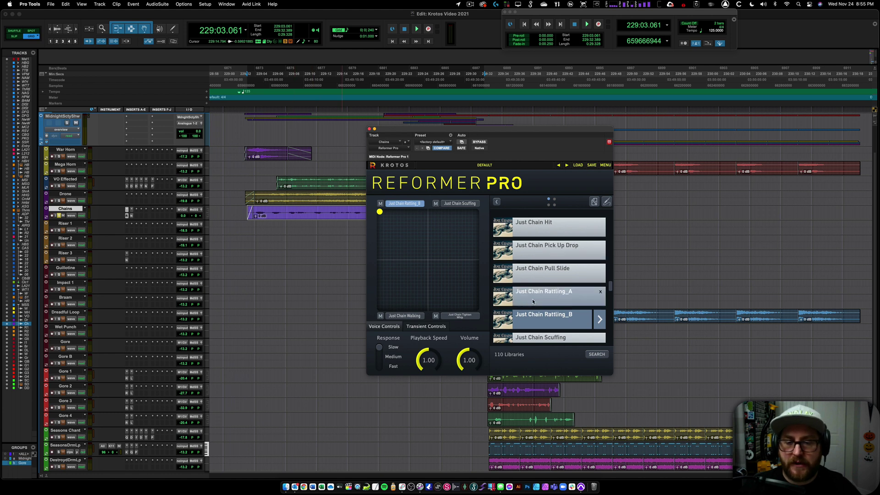
scroll(527, 314, "down", 1)
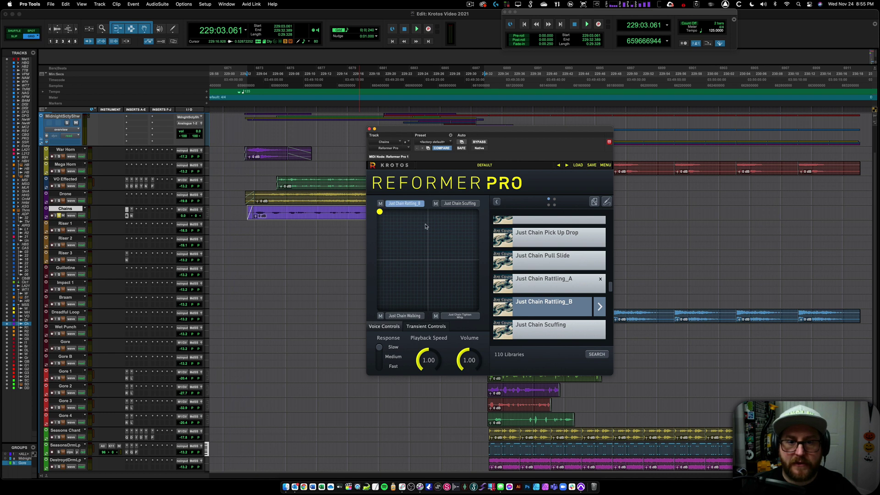
mouse_move(381, 213)
left_mouse_down()
mouse_move(477, 213)
mouse_move(380, 212)
left_mouse_up()
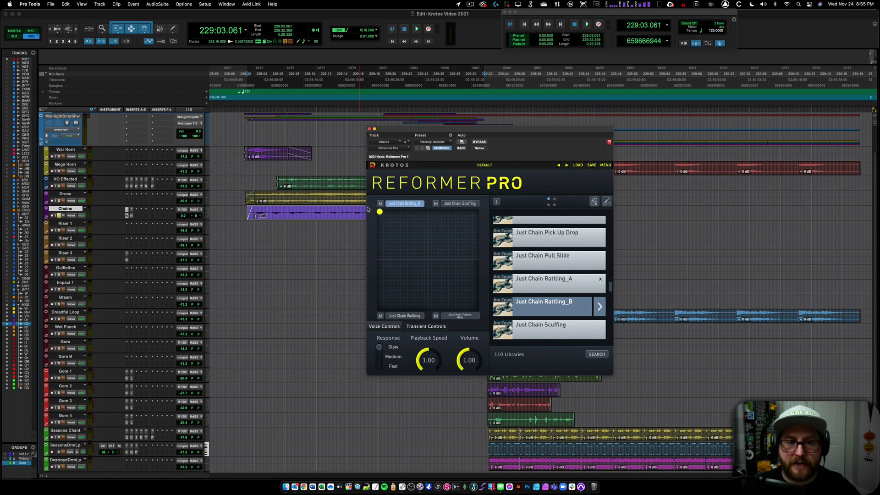
left_click(369, 130)
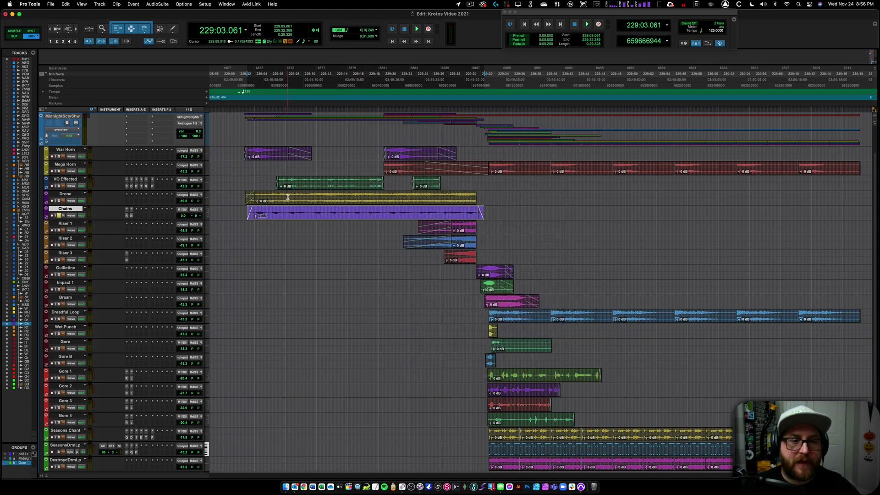
Step: Unsolo the Chains track and lower its volume while playing from just before the first VO Effected clip
left_click(275, 179)
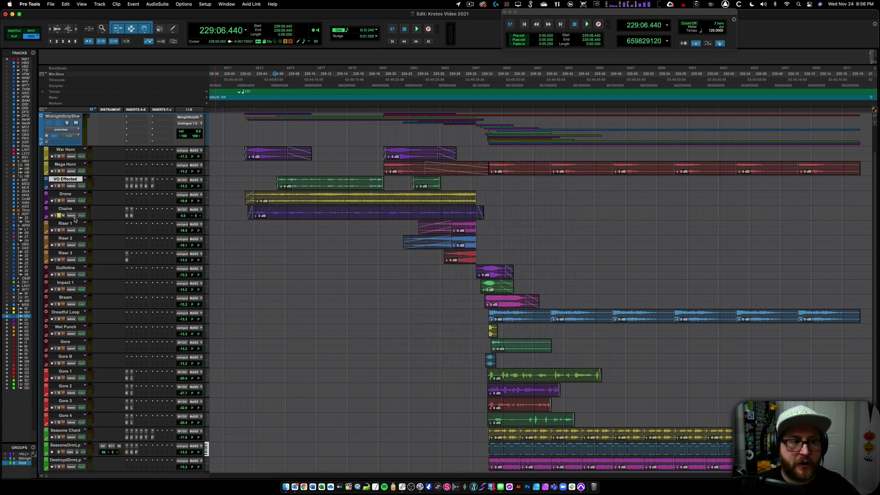
left_click(266, 183)
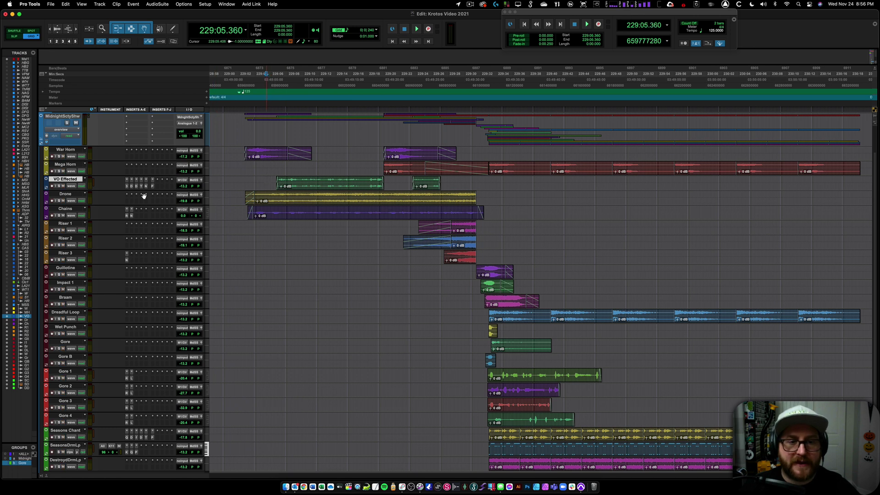
key("space")
left_click(63, 185)
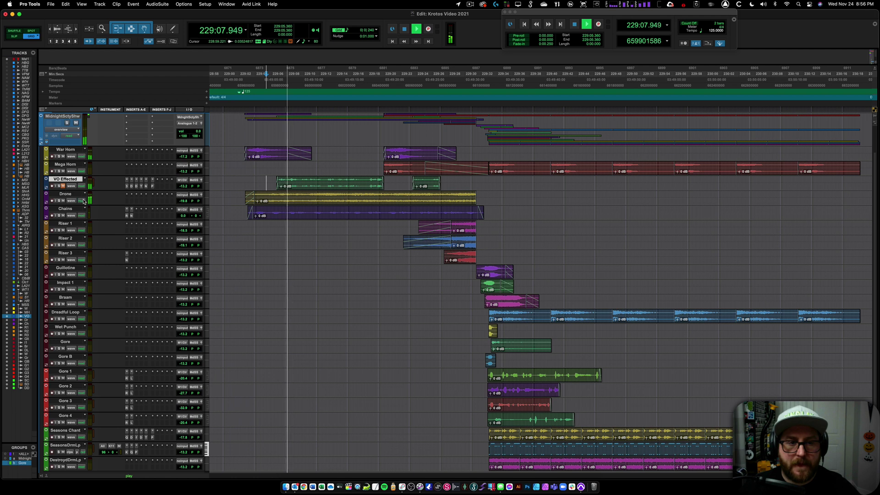
left_click_drag(184, 216, 185, 232)
key("space")
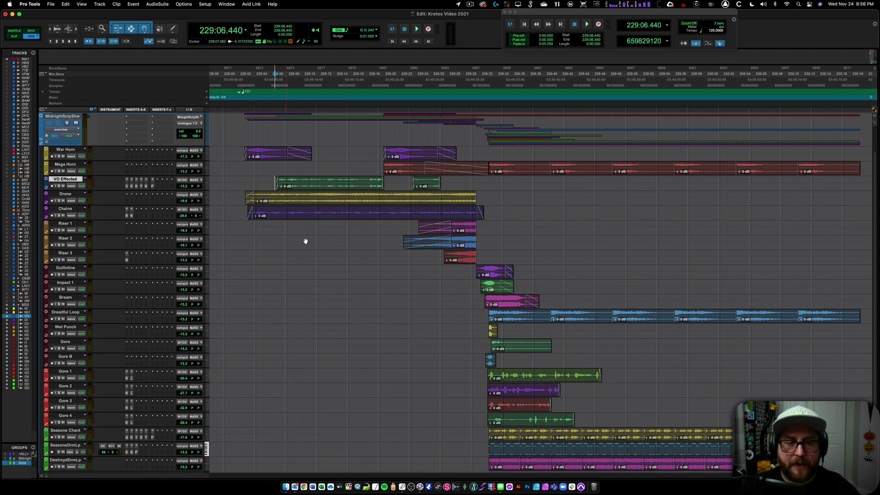
Step: Audition the first VO Effected clip in the mix and enlarge the VO Effected track's height
key("space")
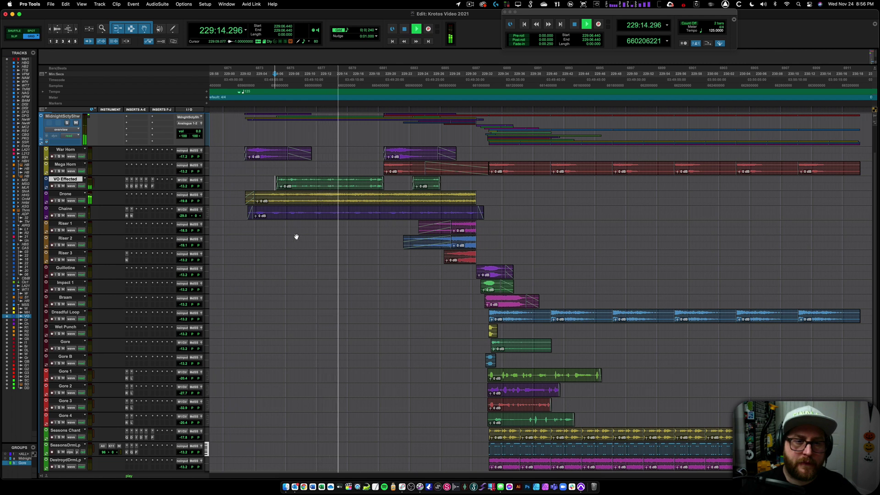
key("space")
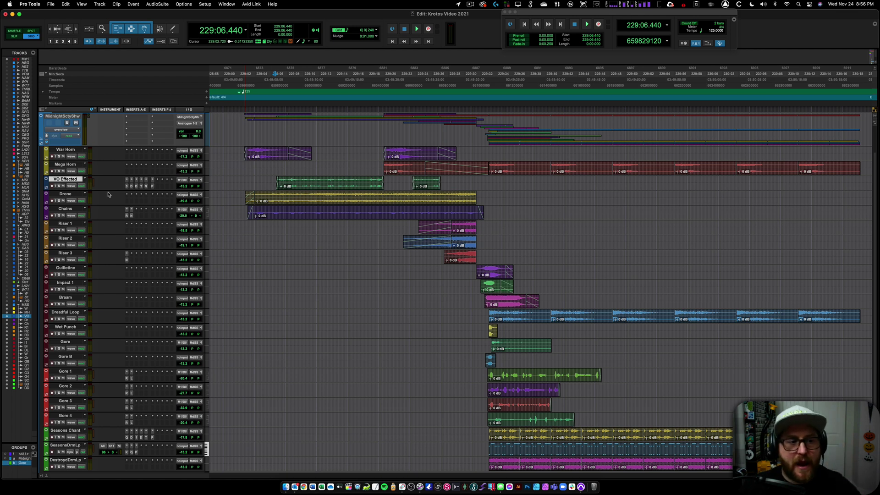
key("ctrl+Up")
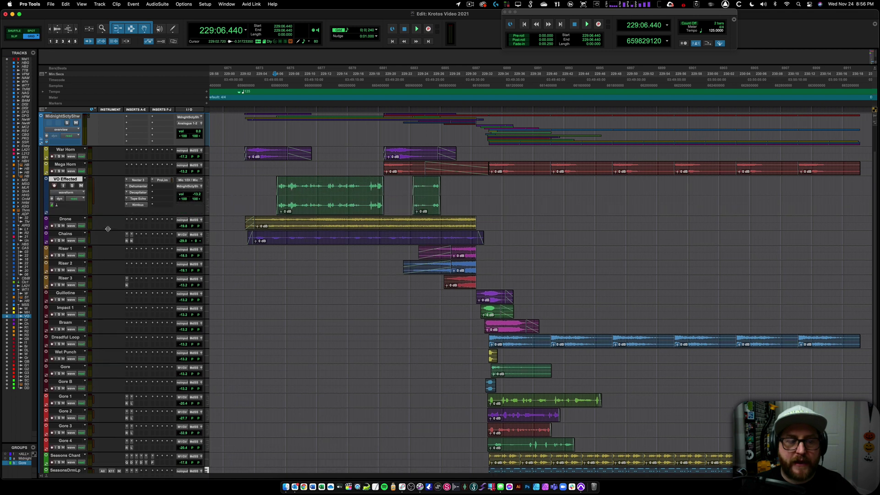
left_click_drag(104, 227, 209, 201)
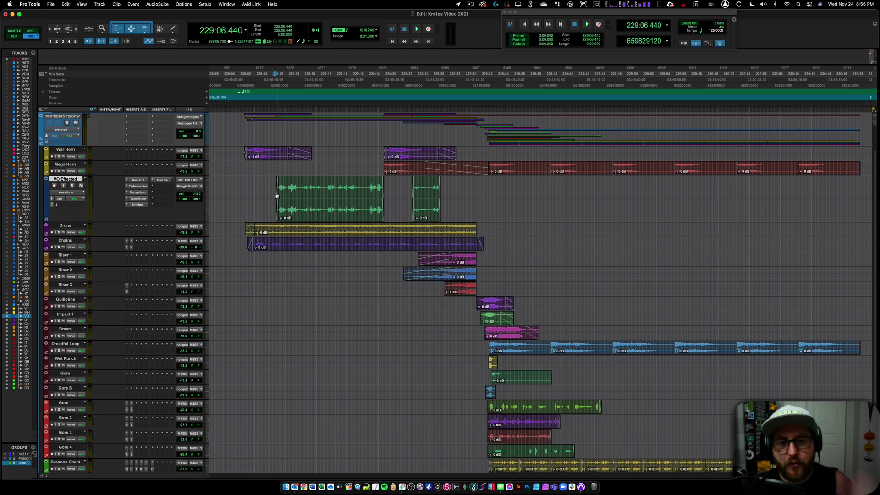
left_click_drag(277, 197, 277, 197)
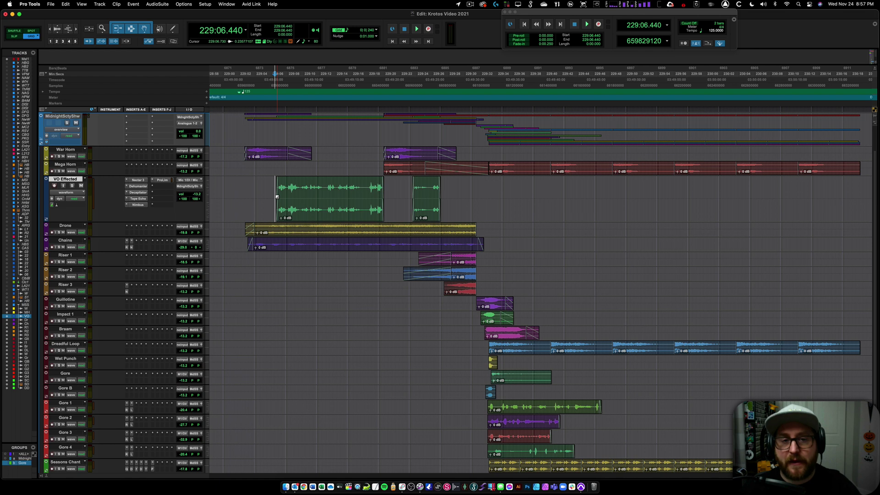
Step: Bypass all inserts on the VO Effected track: Nectar 3, Dehumaniser, Decapitator, Tape Echo, Nimbus and Pro Limiter
left_click(273, 182)
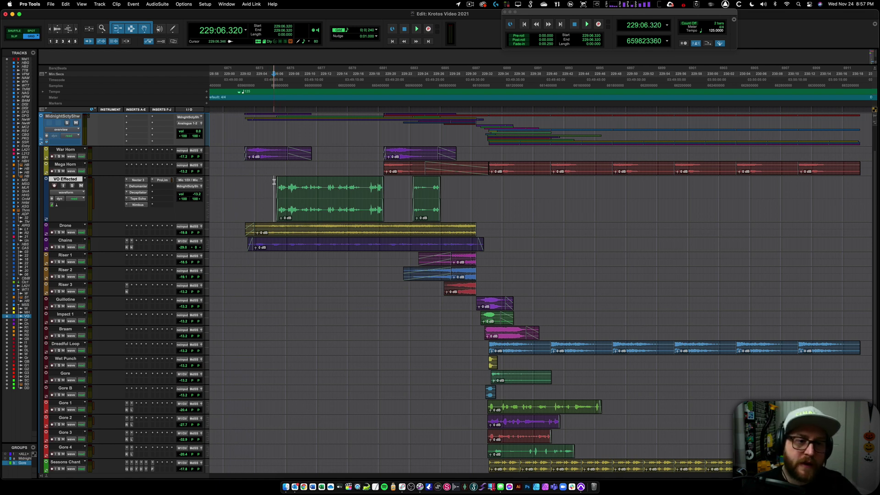
left_click(137, 186, "super")
left_click(137, 192, "super")
left_click(138, 199, "super")
left_click(137, 204, "super")
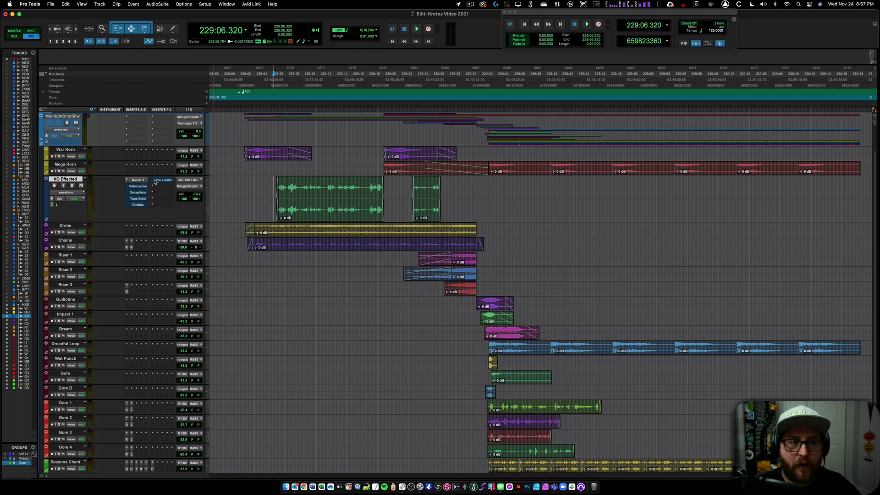
Step: Audition the VO Effected clip dry with the track volume set to 0.0 dB, and again with only Nectar 3 reactivated
left_click(276, 185)
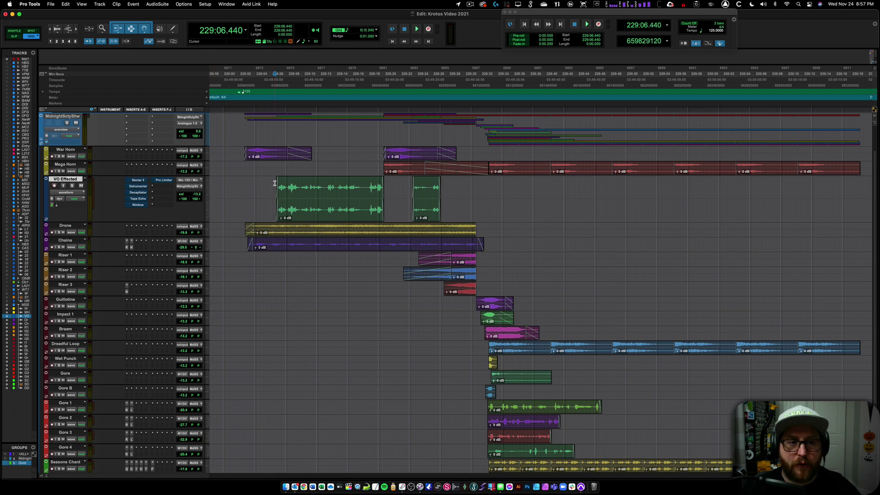
key("space")
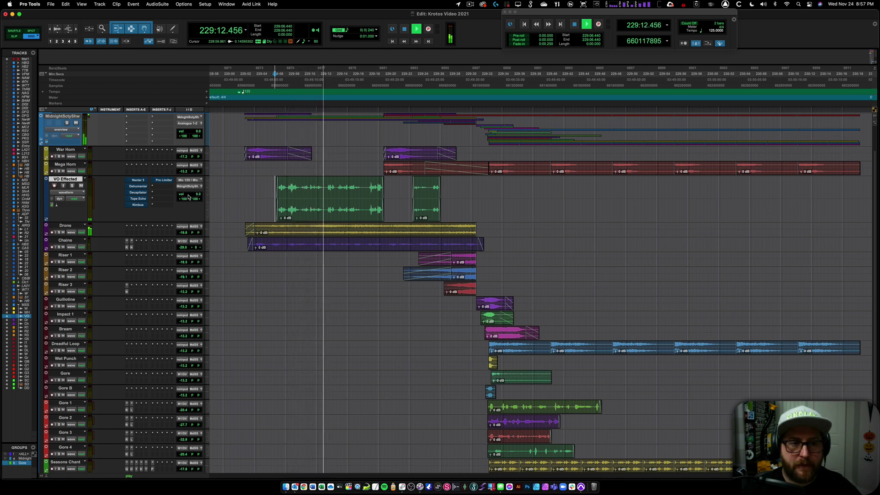
key("space")
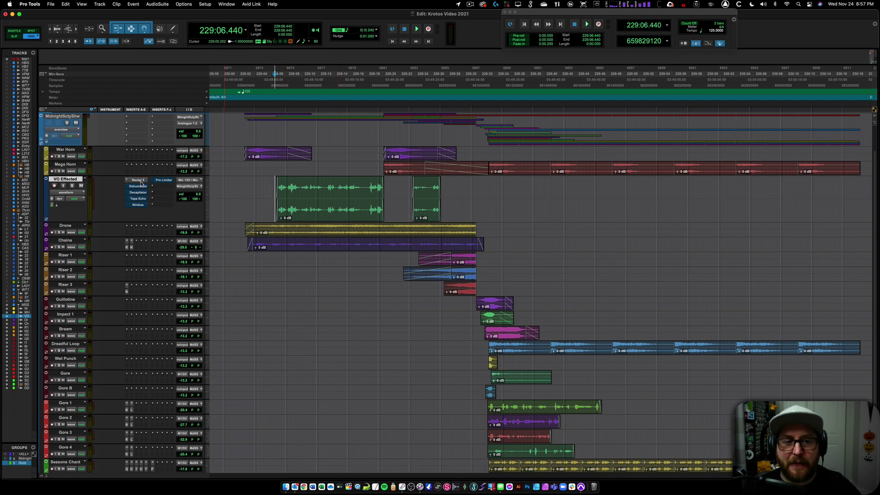
key("space")
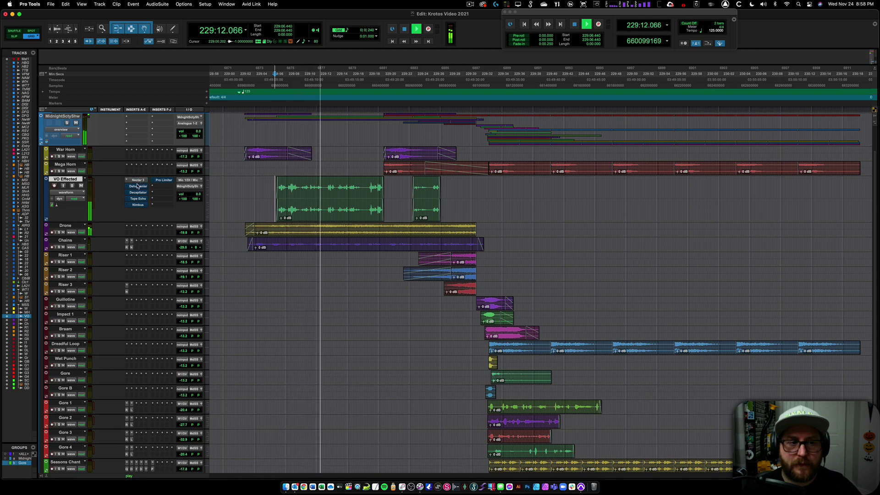
key("space")
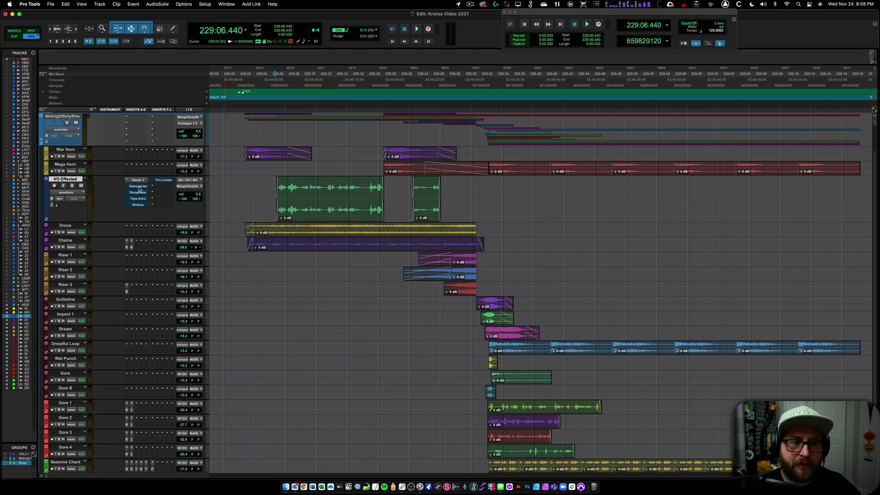
Step: Open Dehumaniser II on the VO Effected track and compare the clip with the plug-in bypassed and active, leaving it active
left_click(139, 186)
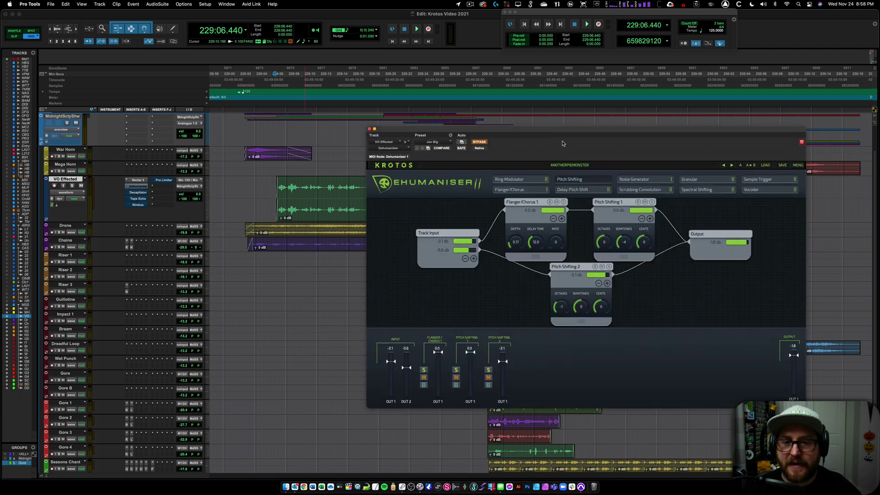
left_click_drag(499, 134, 368, 149)
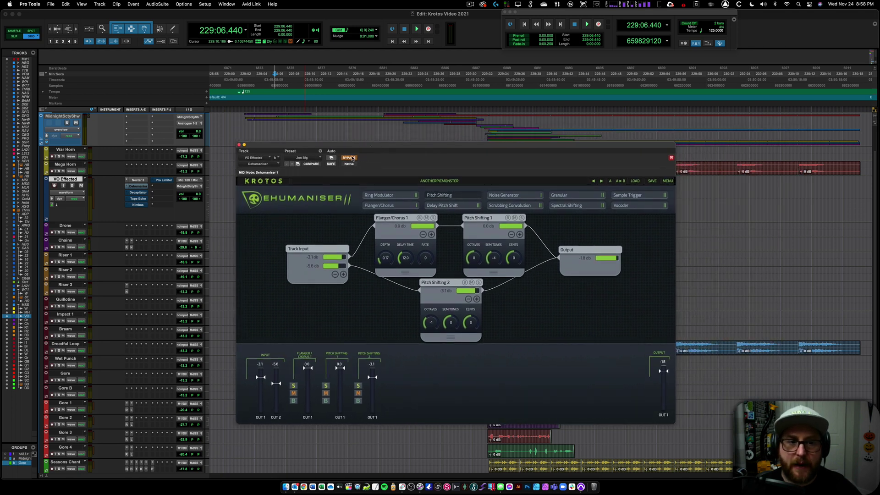
left_click(351, 157)
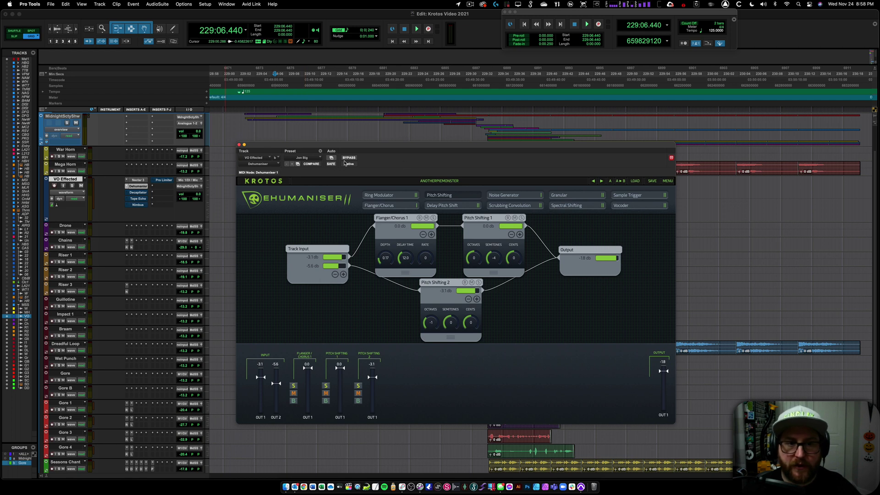
left_click(349, 158)
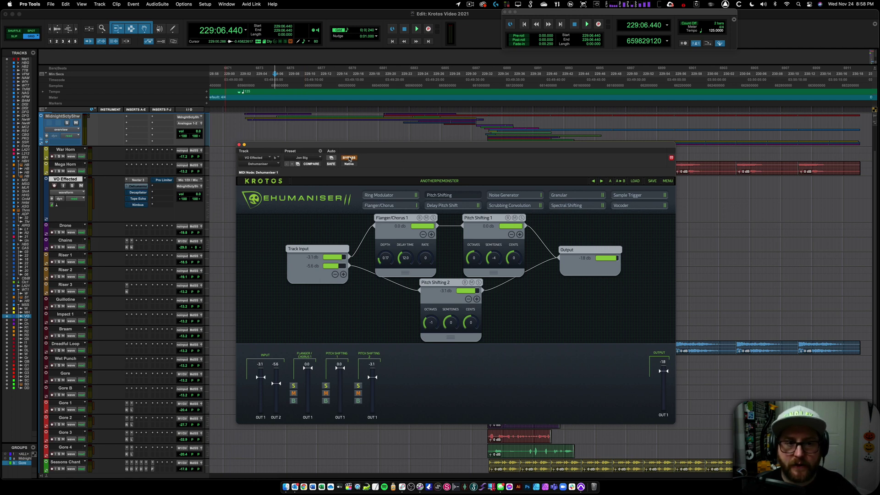
key("space")
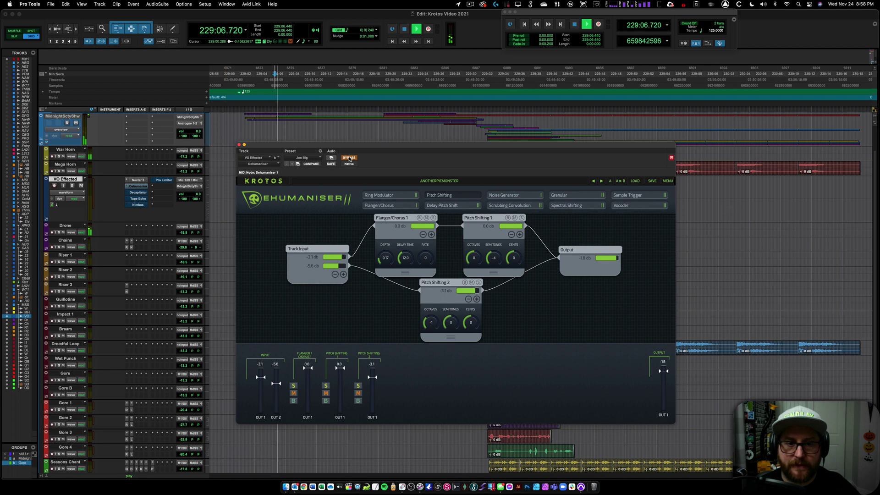
left_click(349, 158)
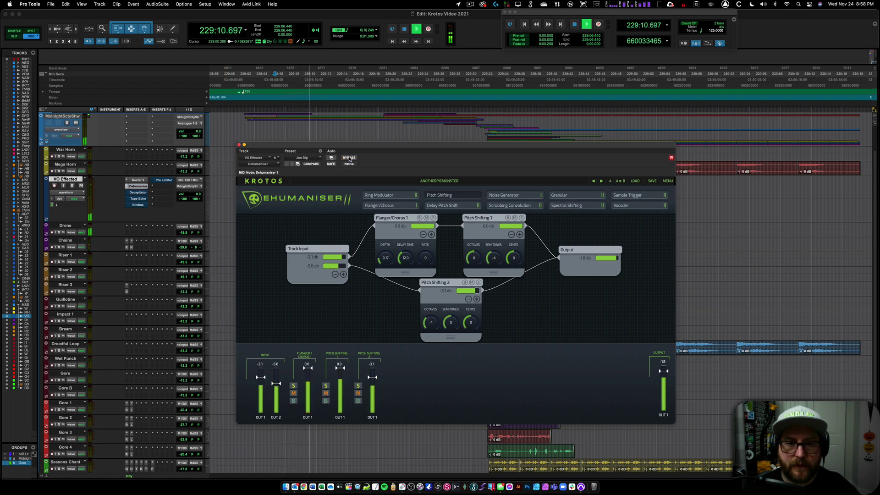
left_click(349, 158)
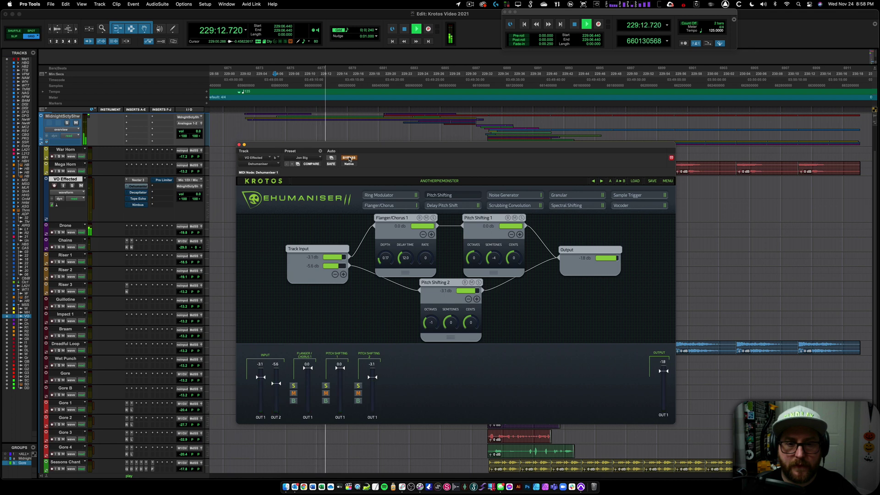
left_click(349, 157)
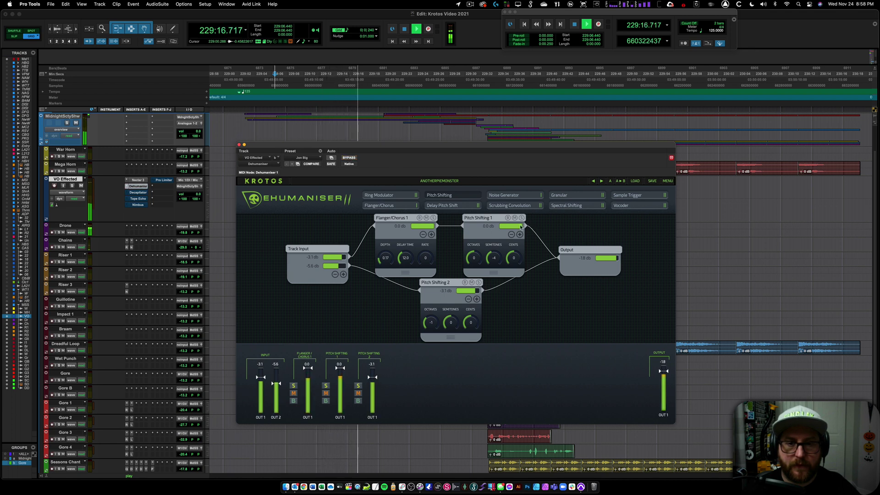
key("space")
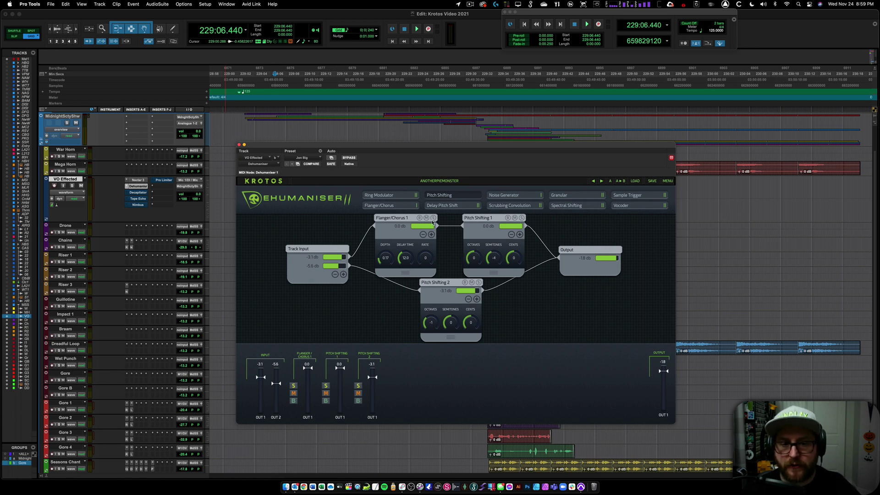
Step: Solo the Flanger/Chorus 1 module in Dehumaniser II and audition the VO Effected clip through it
left_click(433, 219)
key("space")
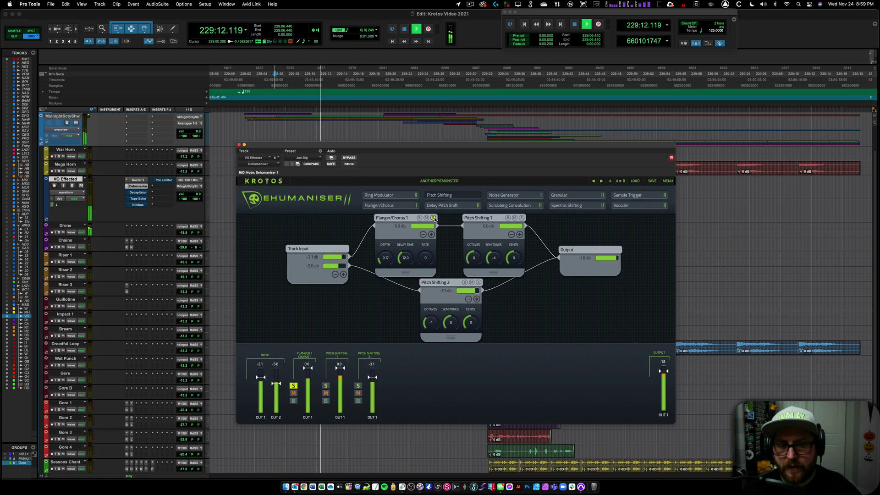
left_click(436, 141)
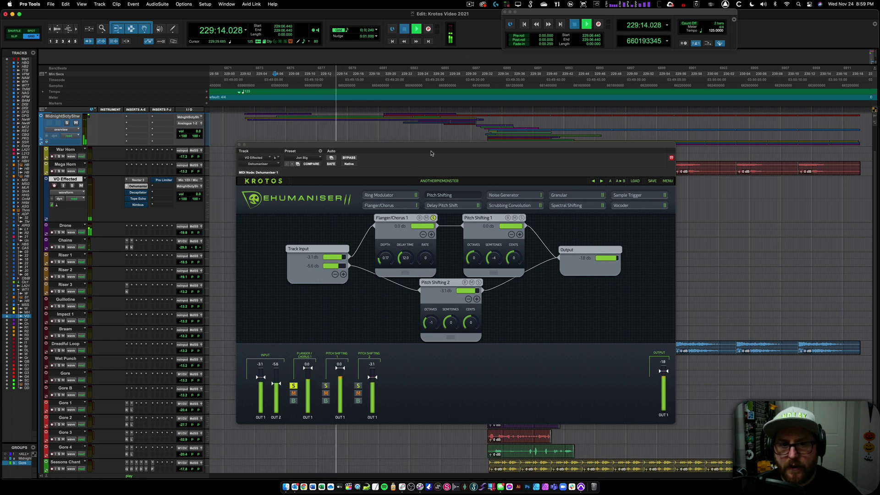
key("space")
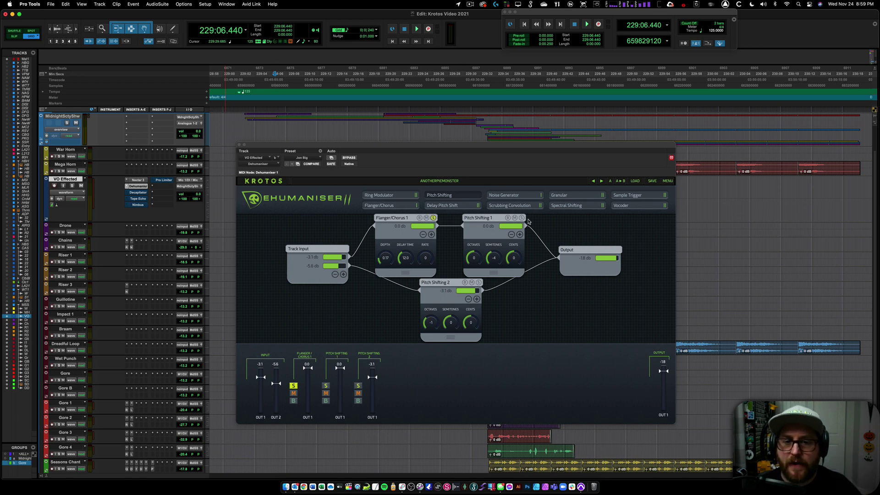
Step: Solo the Pitch Shifting 1 module in Dehumaniser II and audition the VO Effected clip, toggling the solo off and on during playback
left_click(521, 218)
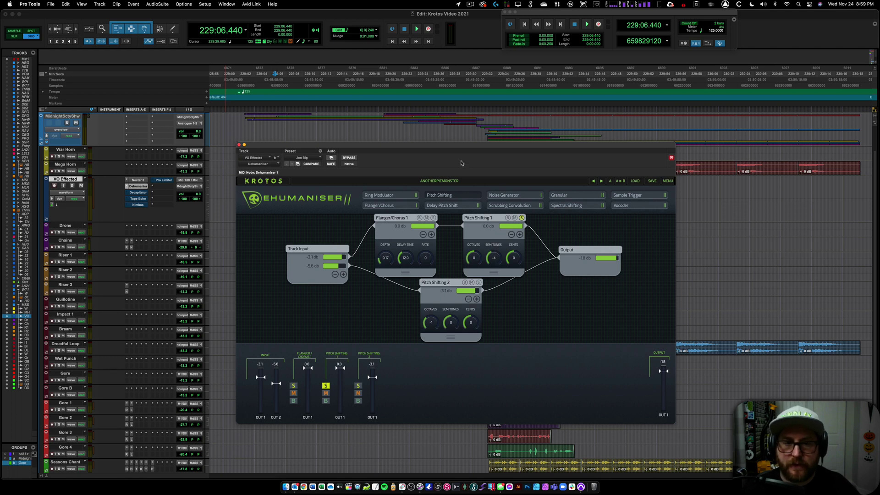
key("space")
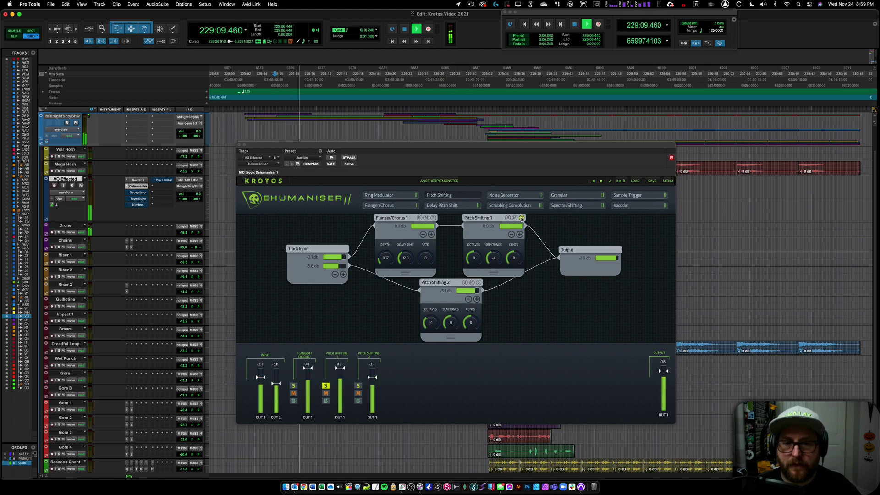
left_click(522, 218)
left_click(522, 217)
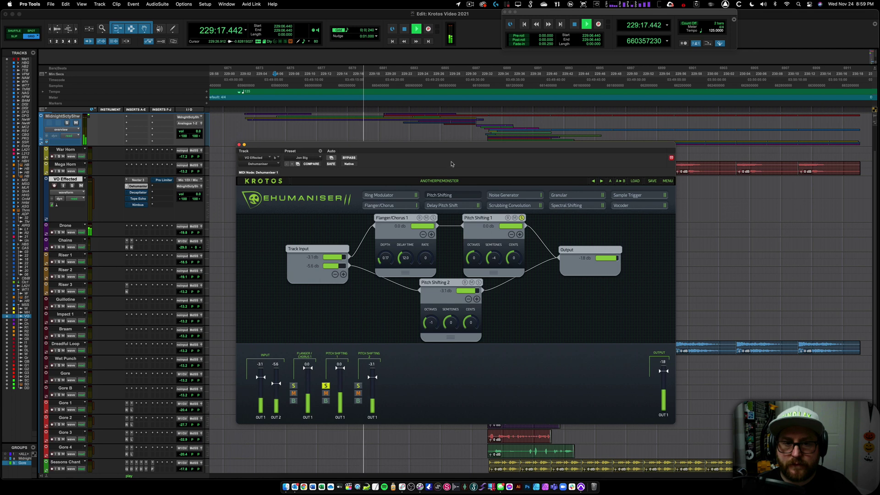
left_click(474, 56)
key("space")
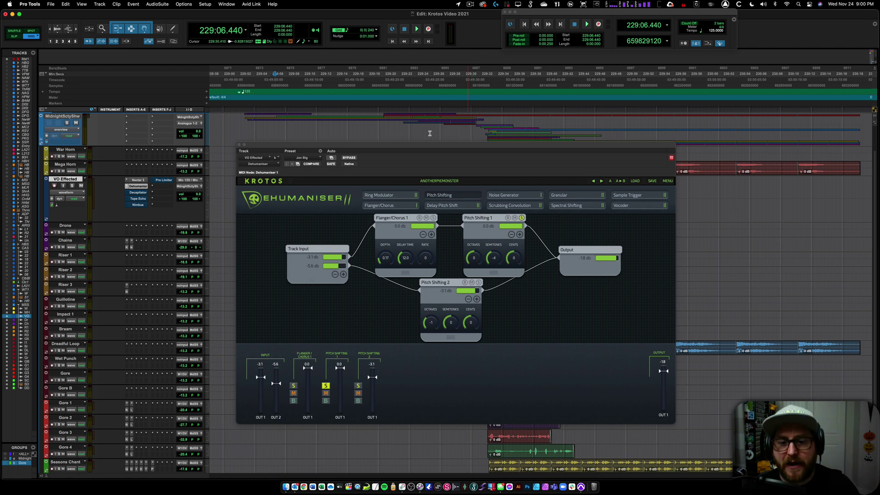
Step: Solo the Pitch Shifting 2 module in Dehumaniser II and audition the VO Effected clip through it
left_click(478, 282)
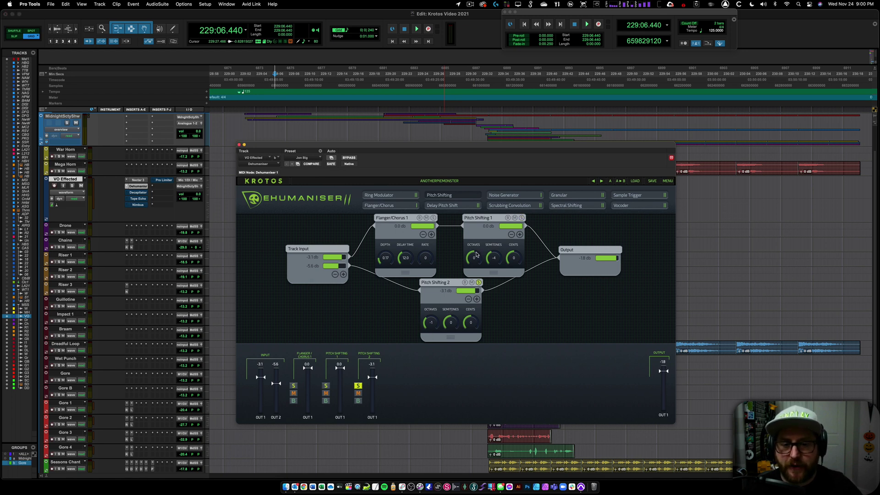
left_click(485, 46)
key("space")
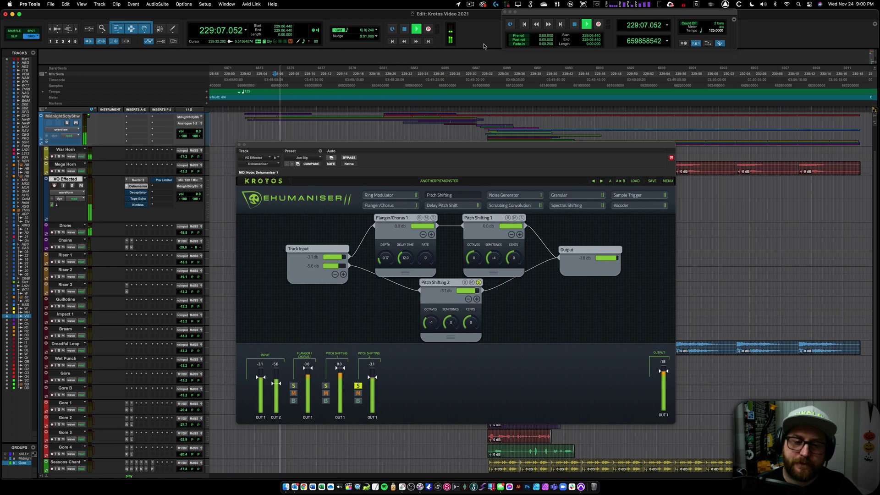
Step: Compare the soloed Dehumaniser II modules during playback, switching between Flanger/Chorus 1 and the two pitch shifters, and clear all module solos
left_click(522, 218)
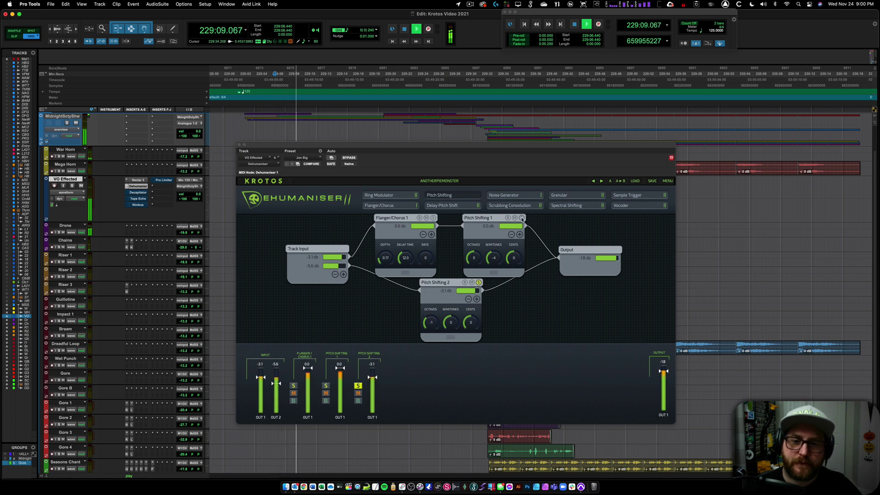
left_click(433, 218)
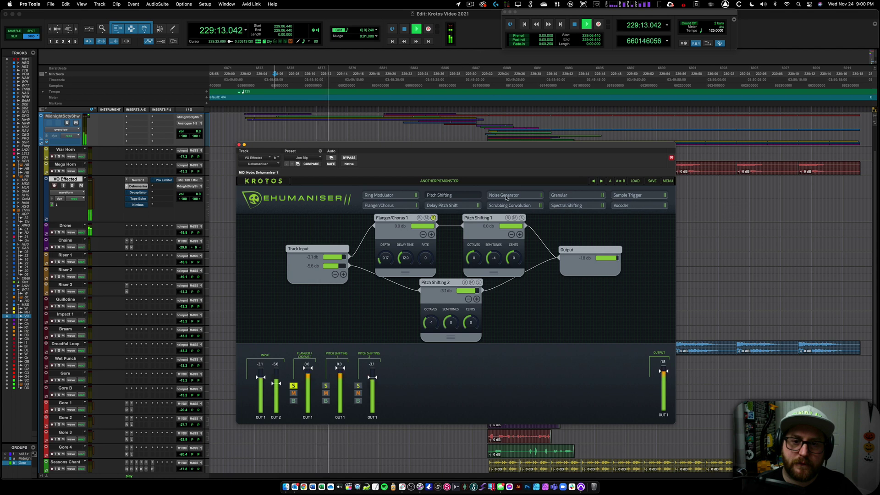
left_click(479, 282)
left_click(521, 218)
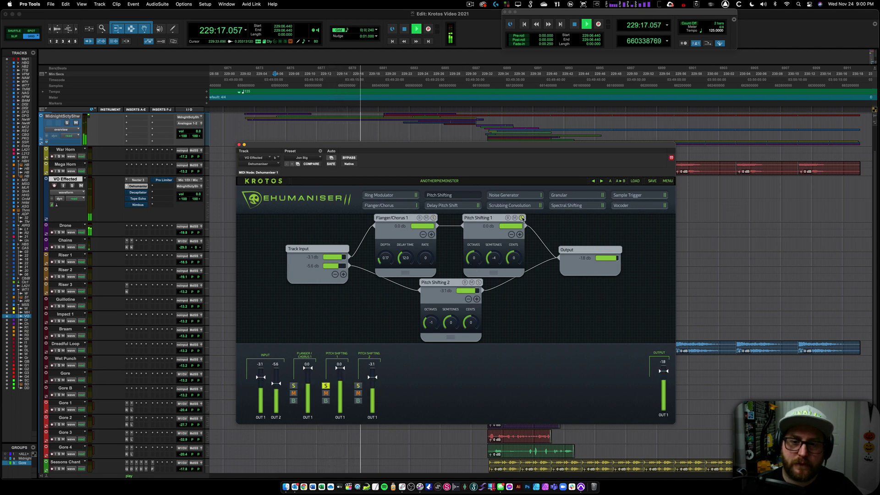
left_click(522, 217)
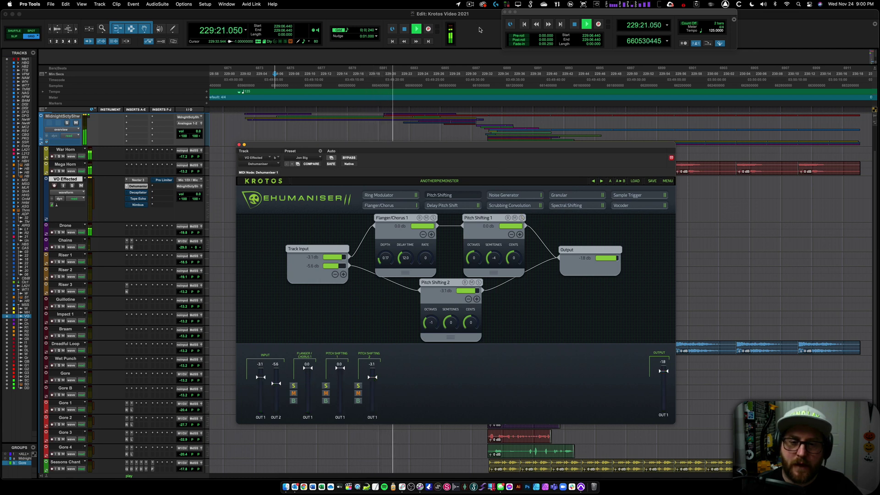
key("space")
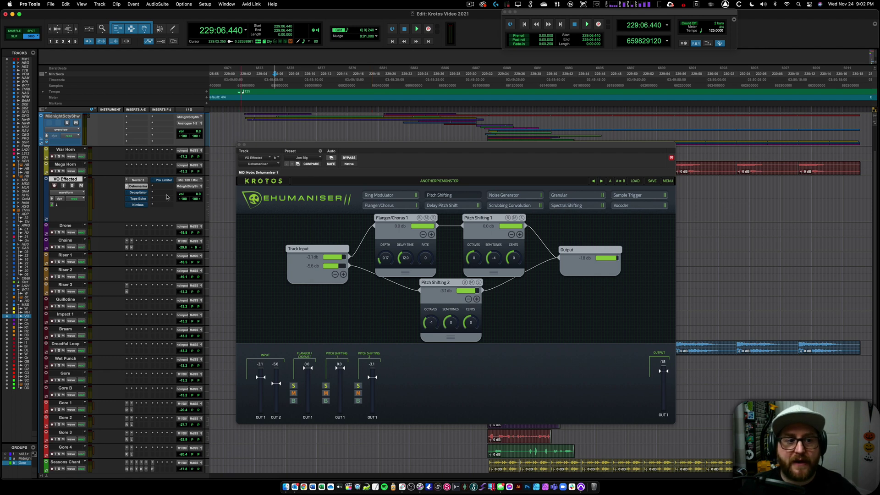
Step: Open Decapitator on the VO Effected track, activate it and compare it bypassed and active during playback, with its window clear of the clips
left_click(140, 192)
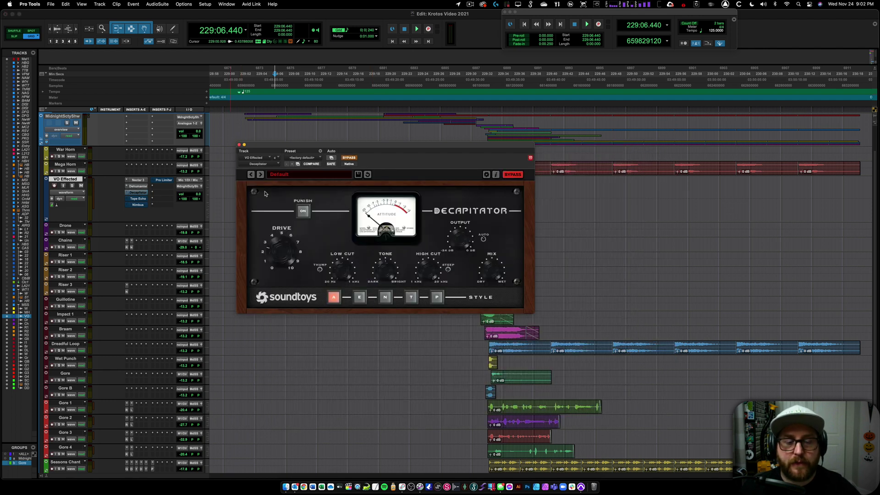
left_click(416, 29)
left_click(351, 158)
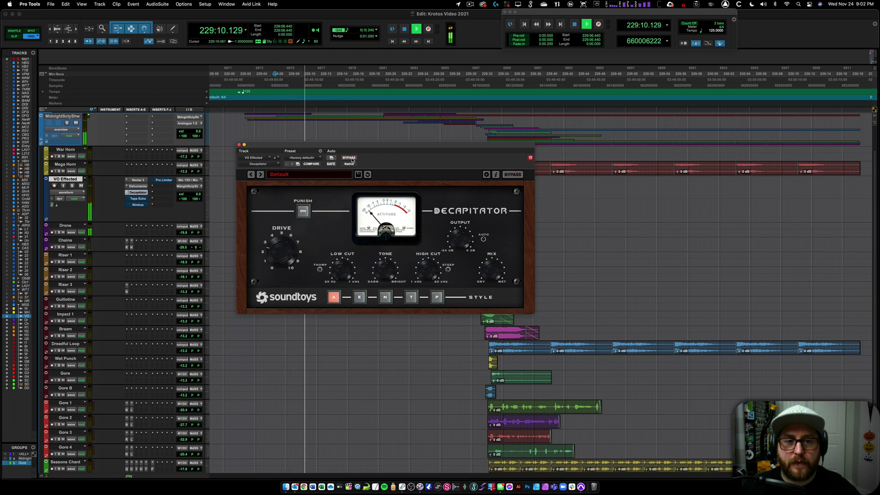
left_click_drag(369, 146, 392, 266)
left_click(373, 278)
left_click(373, 277)
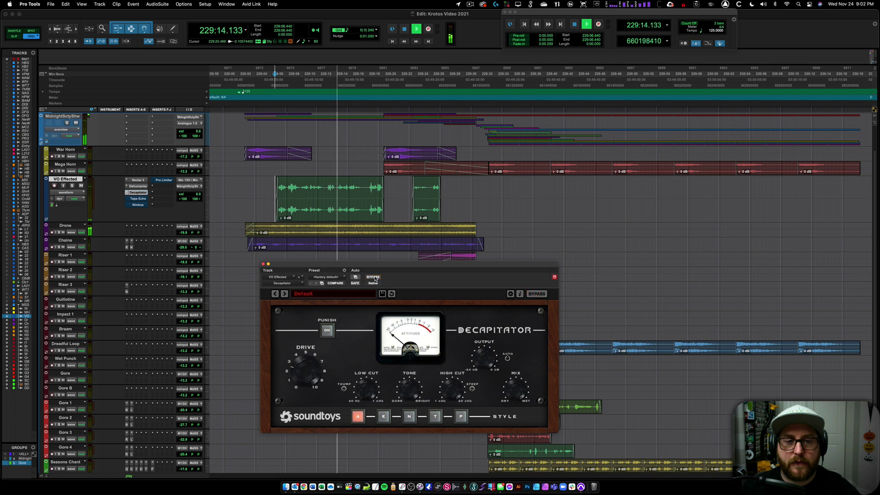
key("space")
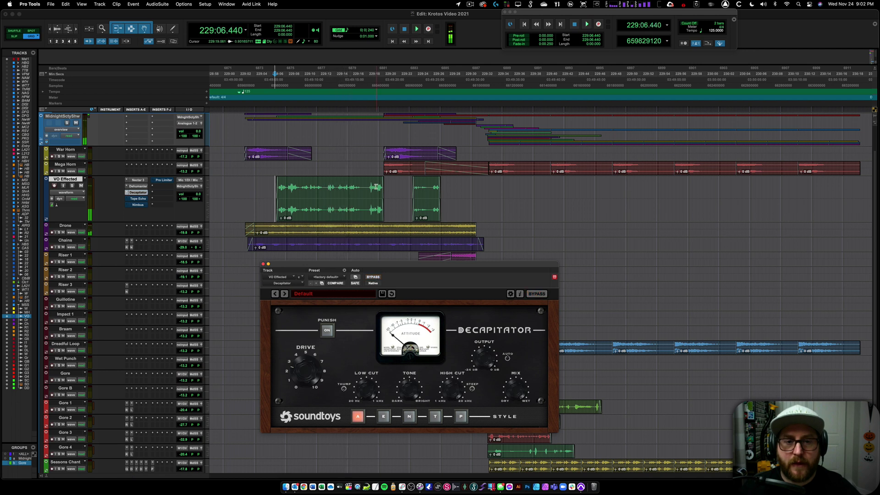
Step: Play the end of the first VO Effected clip and compare Decapitator bypassed and active again, leaving it active
left_click(369, 187)
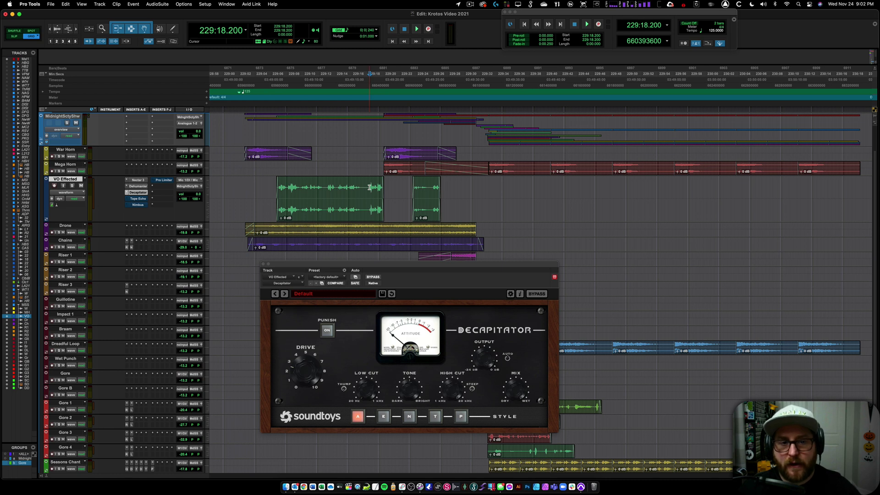
key("space")
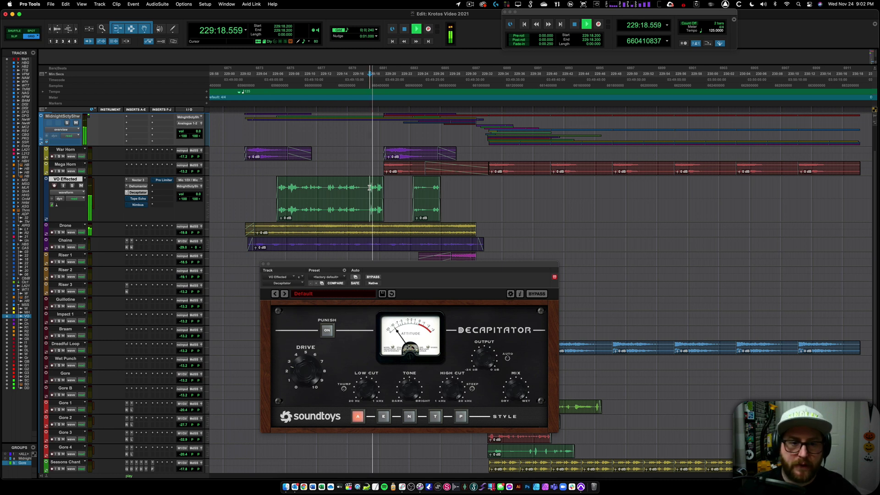
left_click(377, 278)
left_click(377, 278)
key("space")
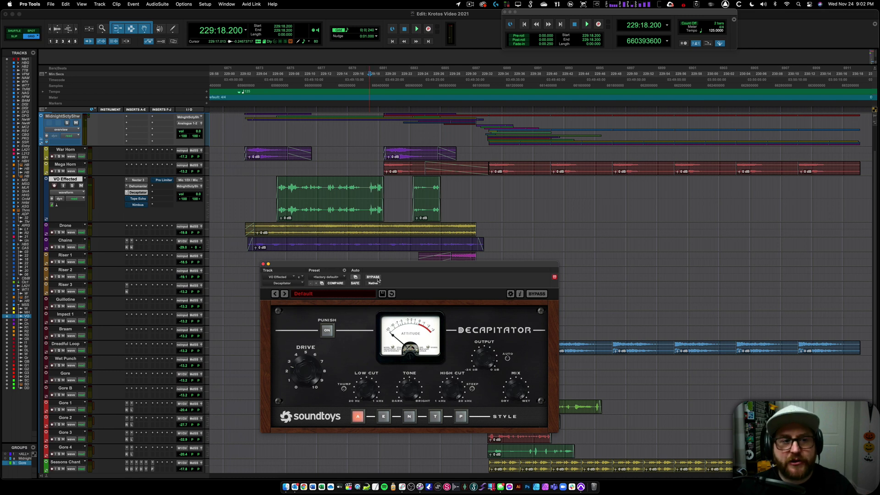
Step: Open and activate Tape Echo on the VO Effected track, and audition the end of the first clip with the track soloed
left_click(146, 201)
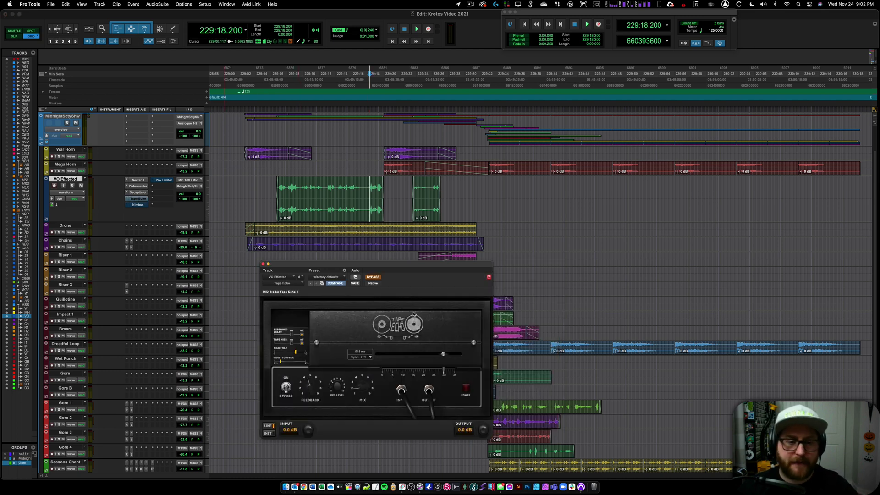
left_click(374, 278)
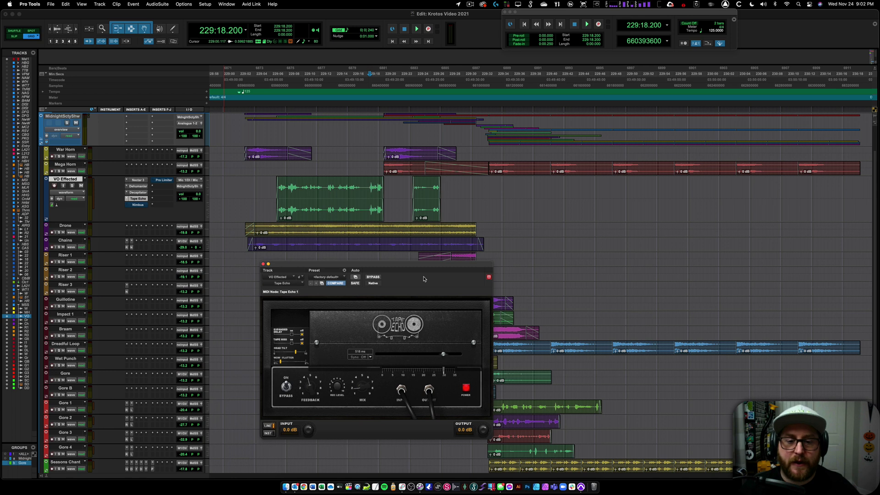
key("space")
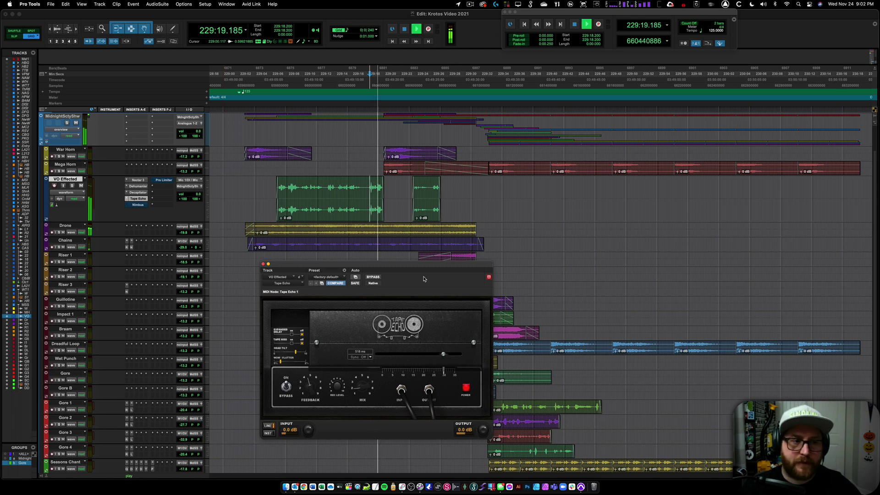
key("space")
key("space")
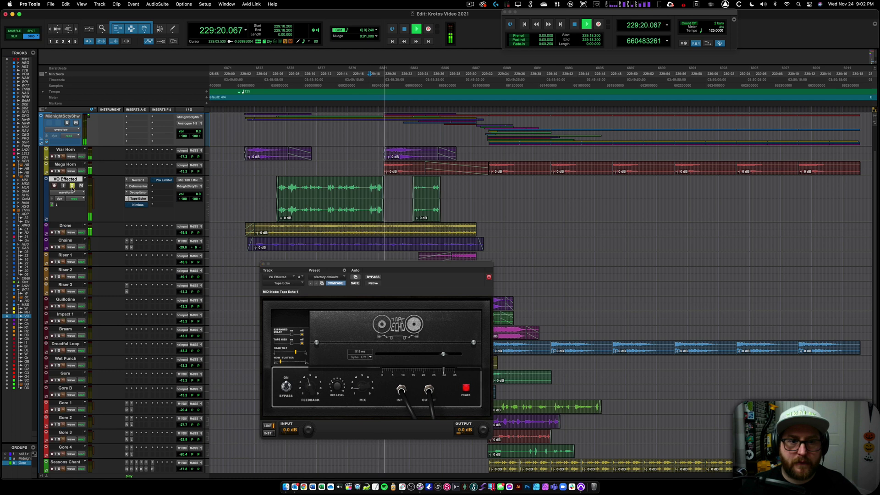
key("space")
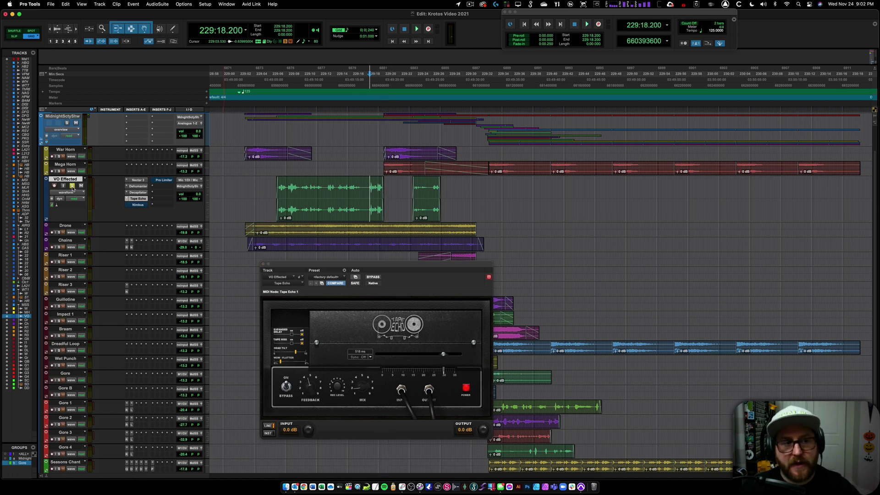
Step: Open and activate the Nimbus reverb on the VO Effected track, and audition the end of the first clip through it
left_click(137, 204)
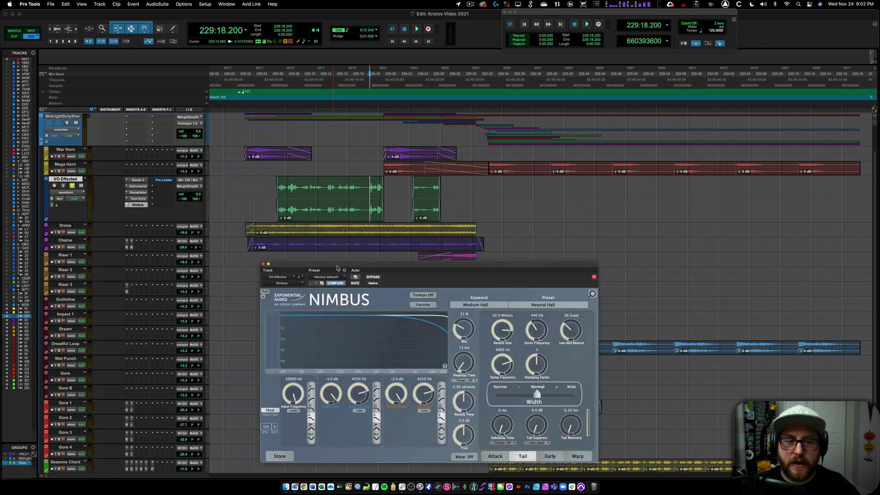
left_click_drag(333, 266, 331, 250)
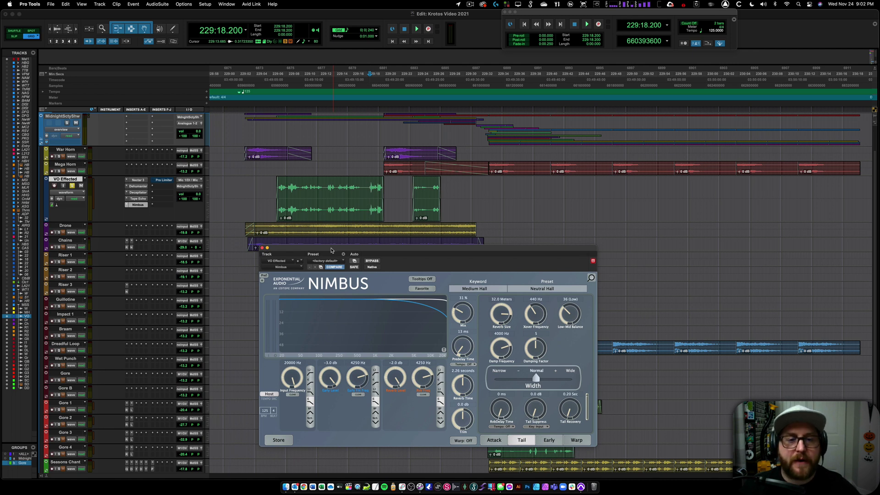
key("space")
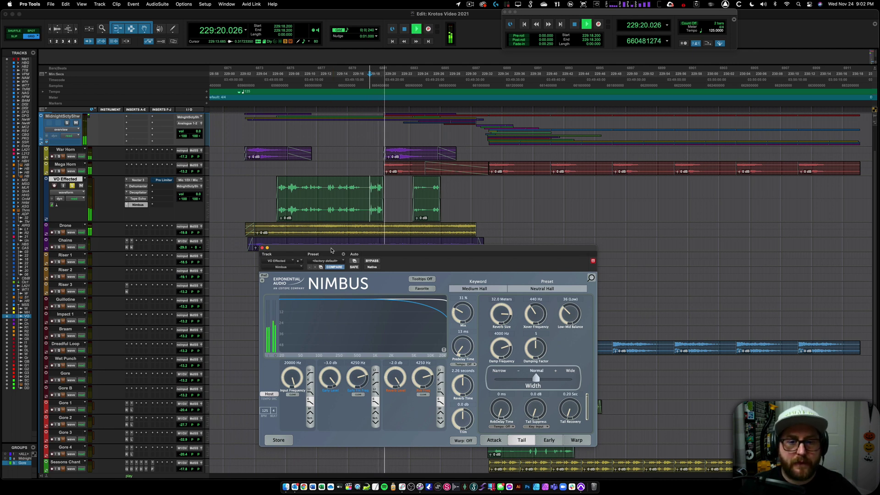
key("space")
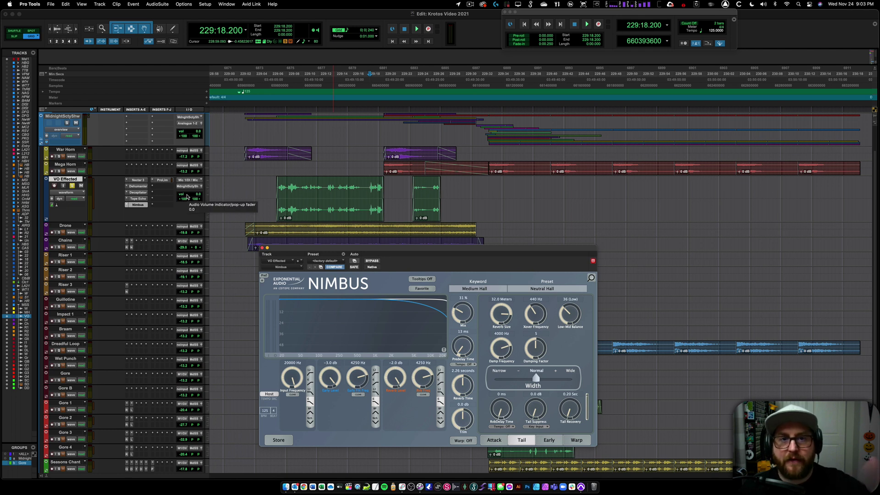
Step: Audition the end of the first VO Effected clip with Pro Limiter active, and set the track volume to -13.2 dB
key("space")
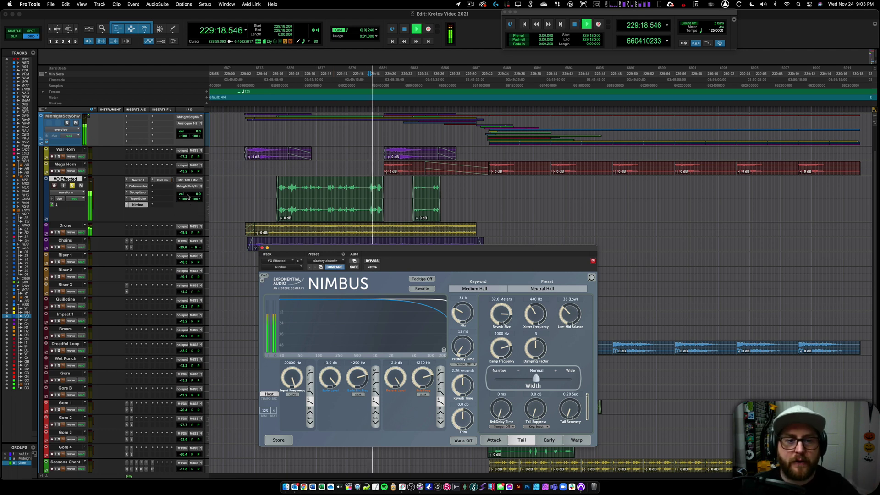
key("space")
left_click_drag(189, 196, 189, 203)
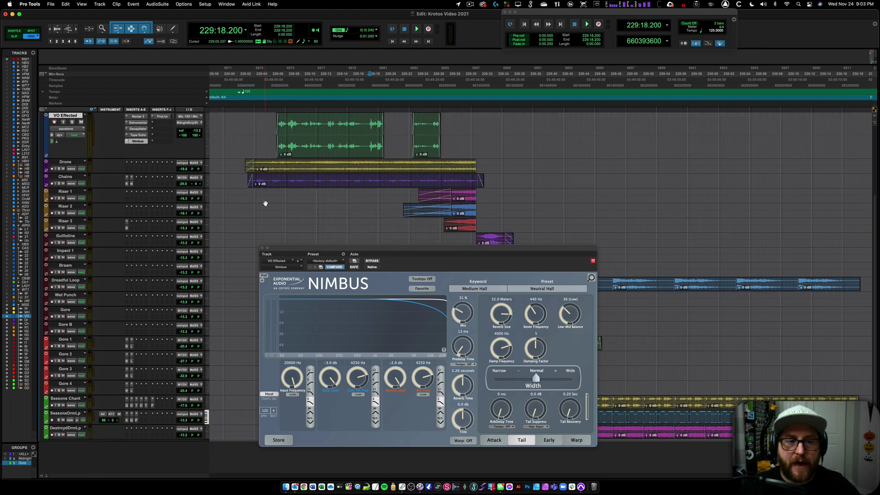
Step: Play the full mix from 229:03.440, just before the first VO Effected clip, through the build-up, and close the Nimbus window
scroll(266, 200, "down", 5)
scroll(259, 196, "up", 2)
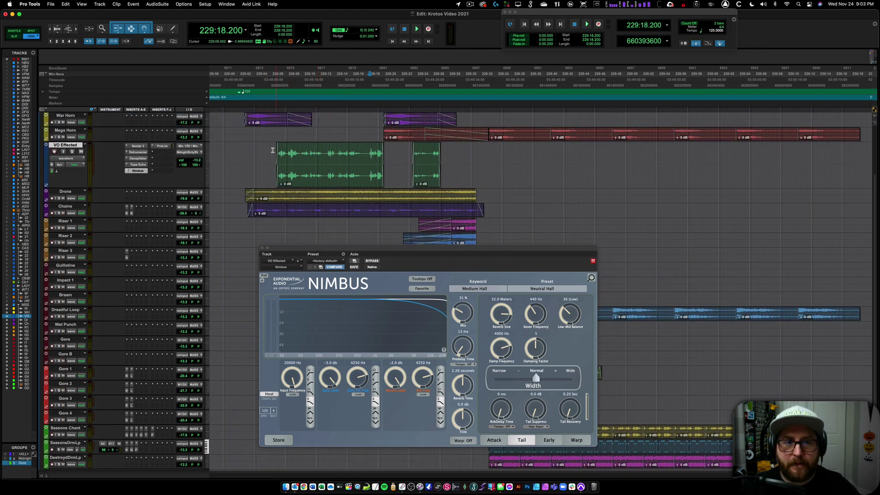
left_click(251, 152)
key("space")
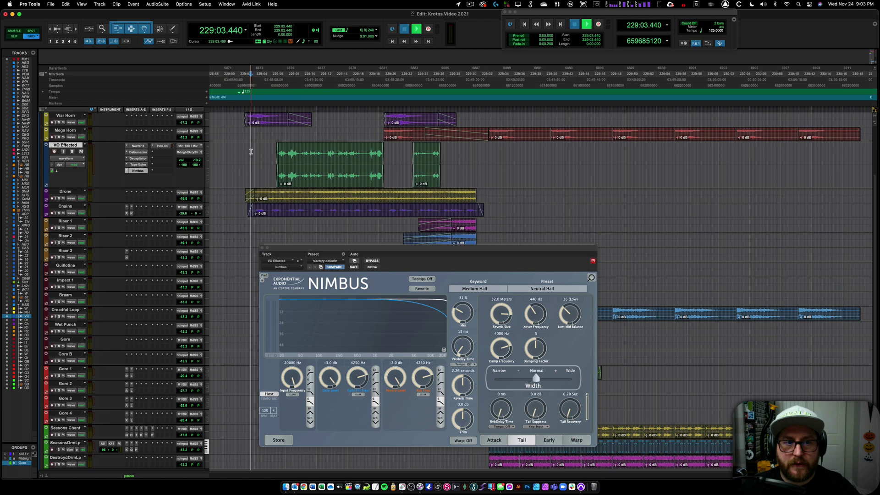
scroll(252, 176, "up", 3)
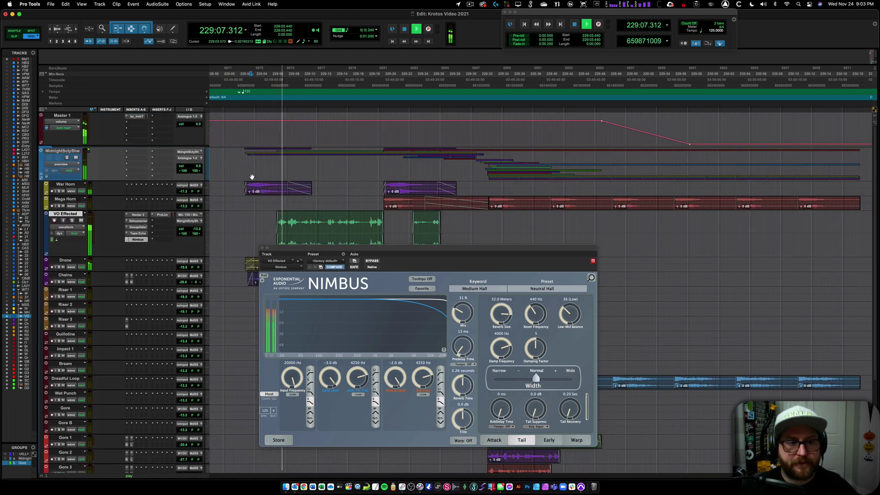
scroll(252, 178, "down", 2)
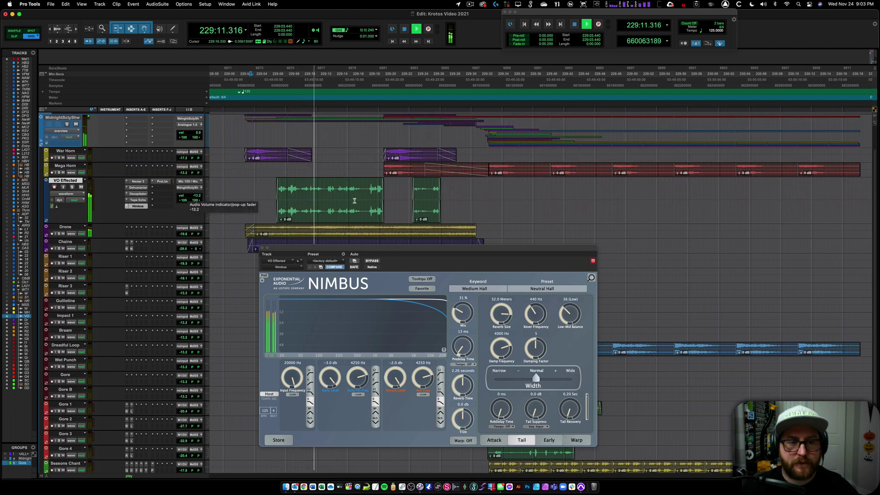
scroll(187, 197, "down", 2)
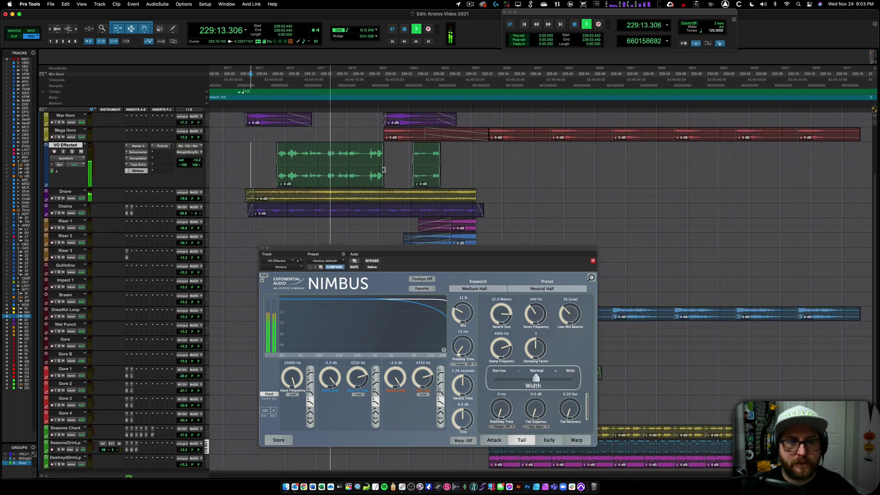
scroll(394, 164, "down", 2)
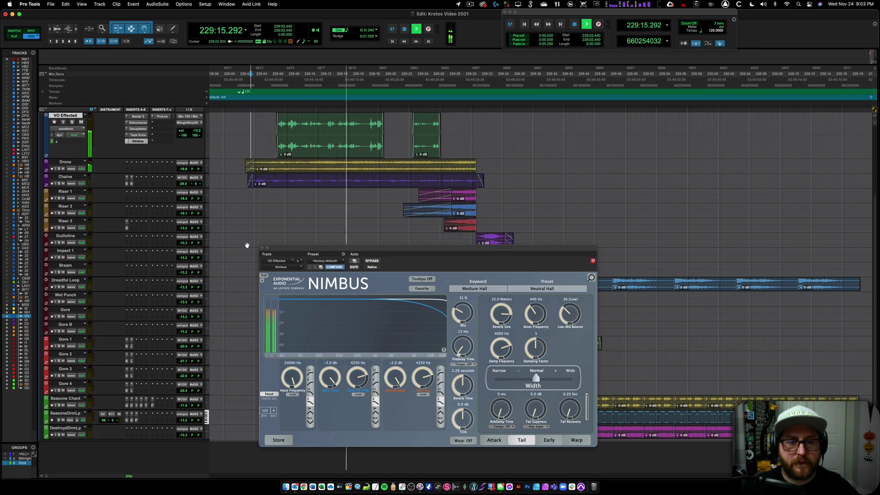
key("super+w")
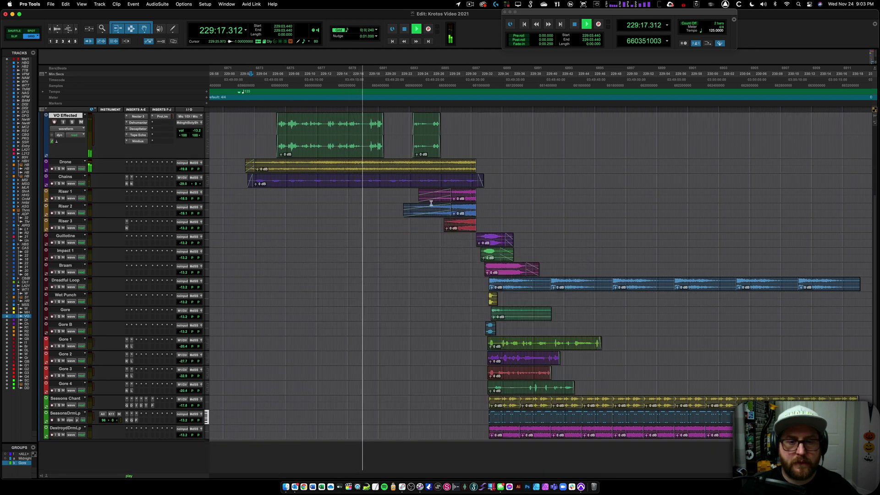
scroll(373, 226, "up", 2)
scroll(384, 223, "up", 4)
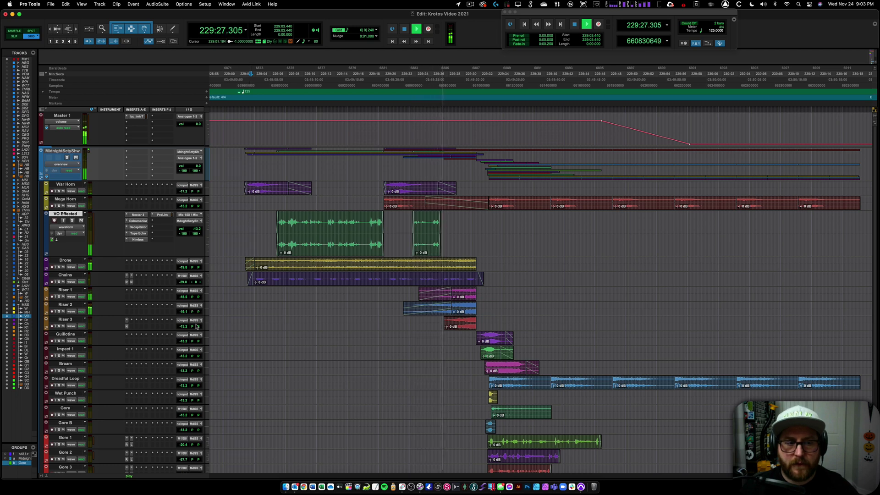
key("space")
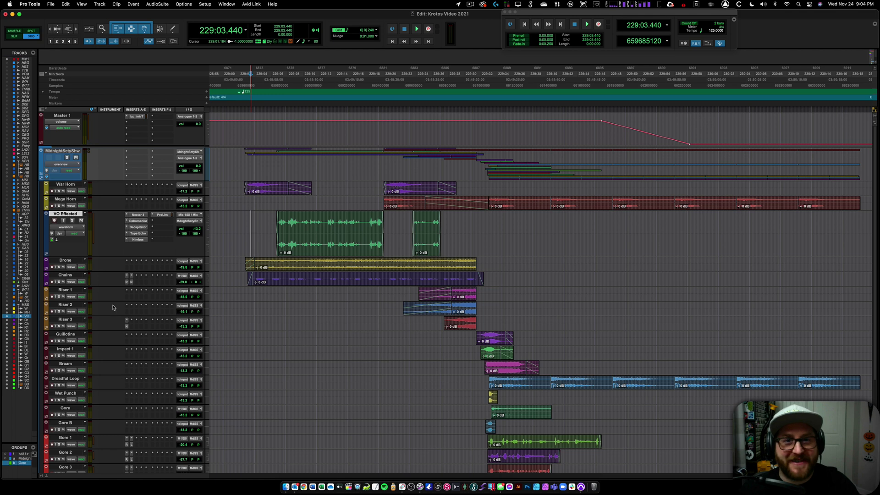
Step: Solo Riser 1, Riser 2 and Riser 3 and audition them together from 229:22.640
left_click(59, 296)
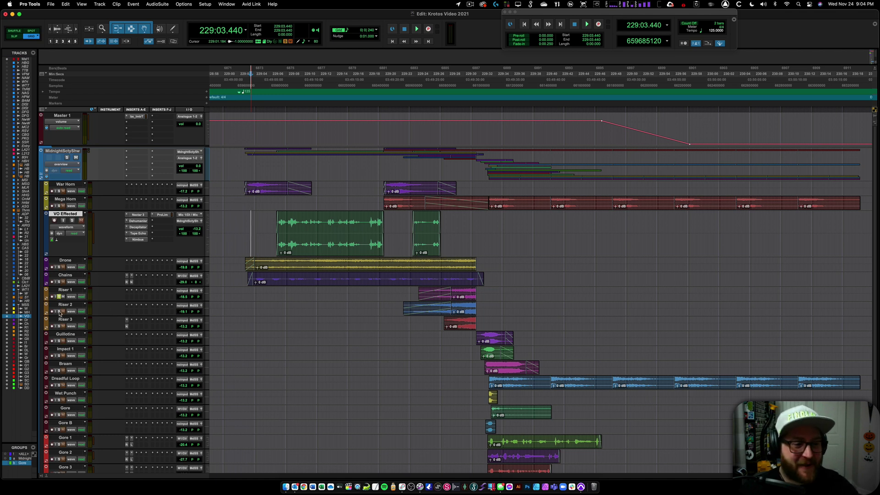
left_click(59, 326)
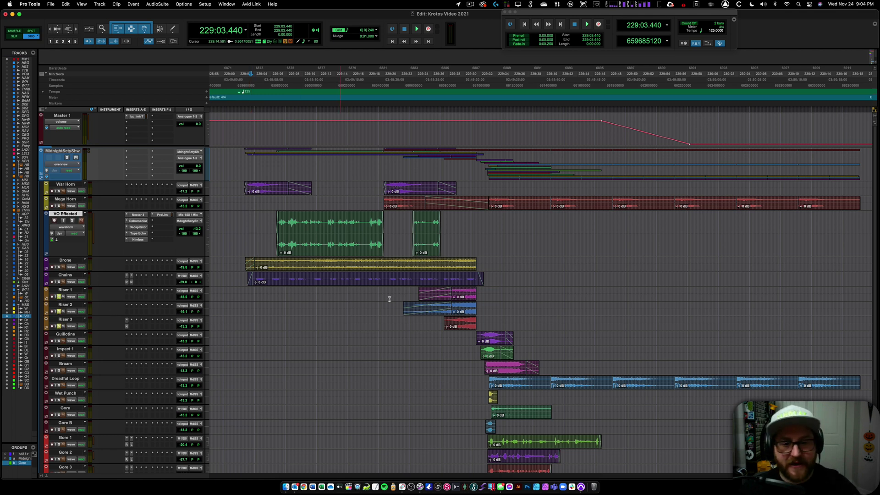
left_click(406, 291)
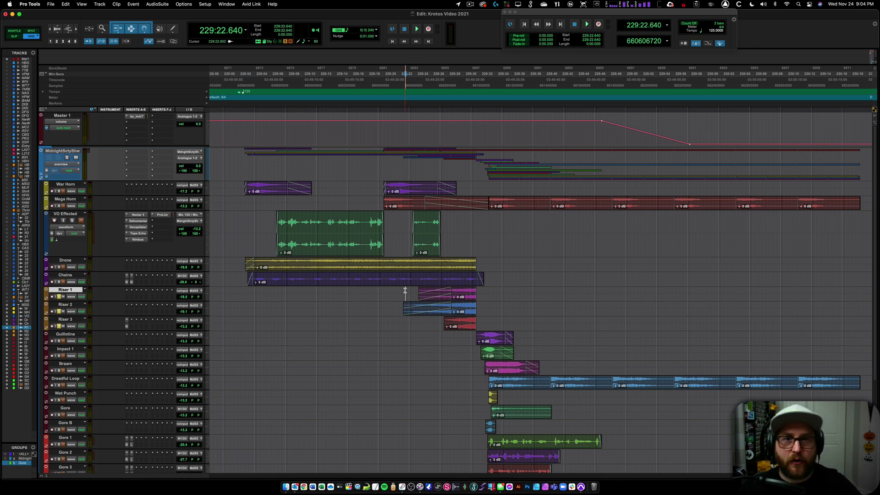
key("space")
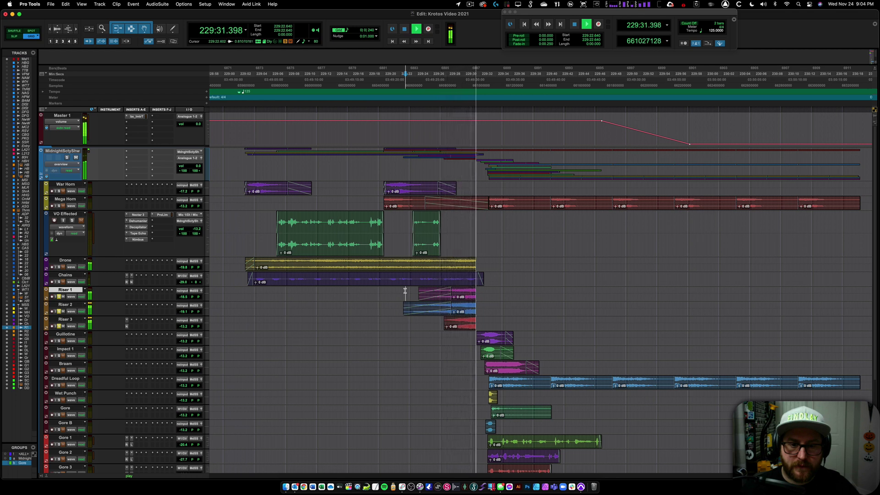
key("space")
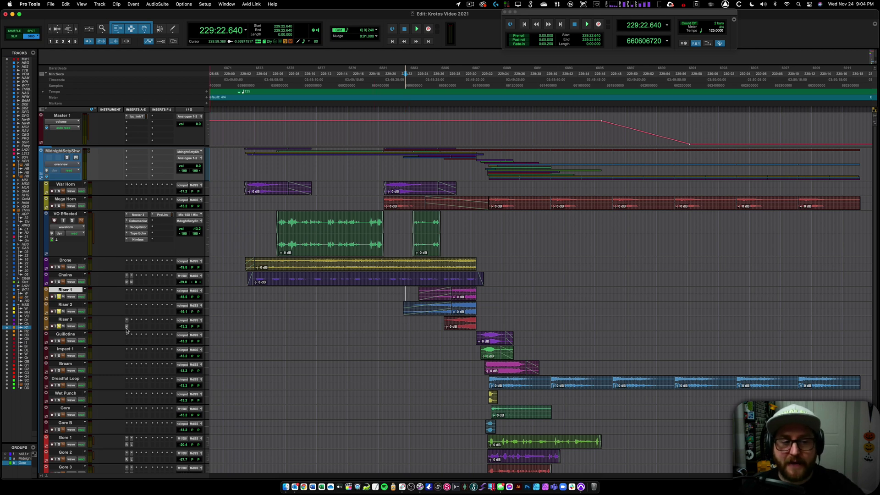
Step: Play from 229:31.040, just ahead of the Guillotine clip, to hear where the soloed risers end
left_click(473, 334)
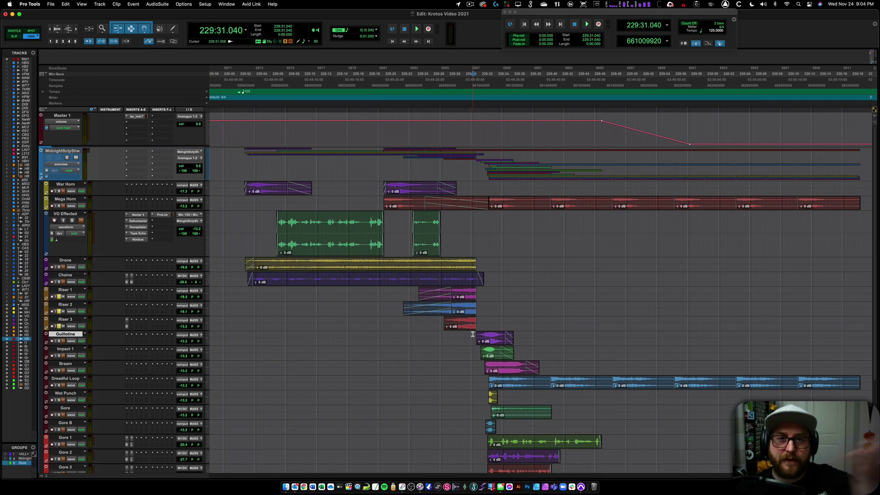
key("space")
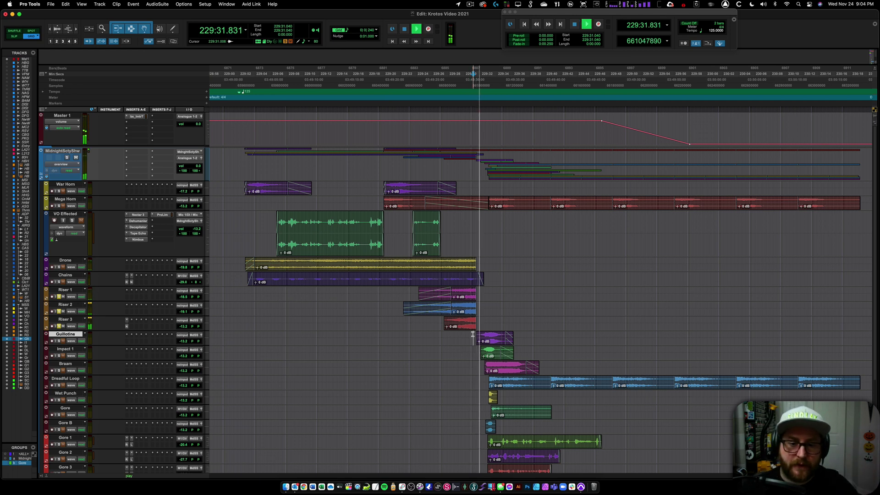
key("space")
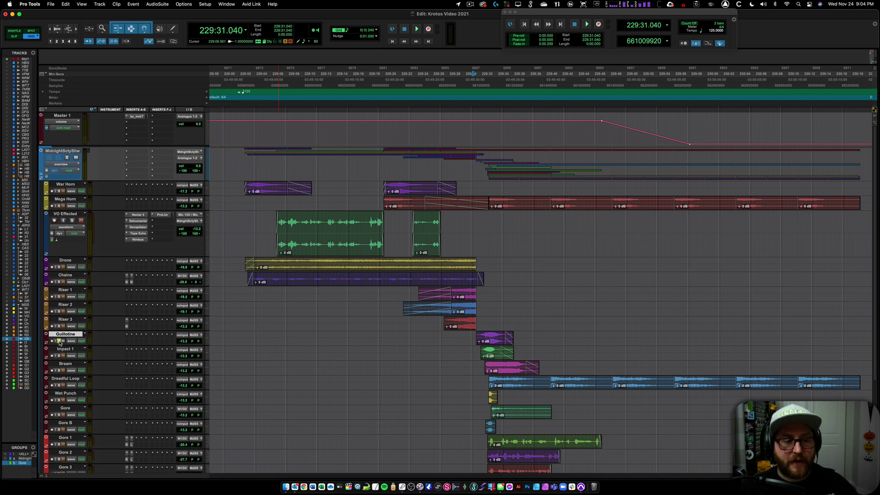
Step: Audition the transition from the risers into the Guillotine hit and gore section from 229:27.560 with no tracks soloed
scroll(59, 342, "down", 5)
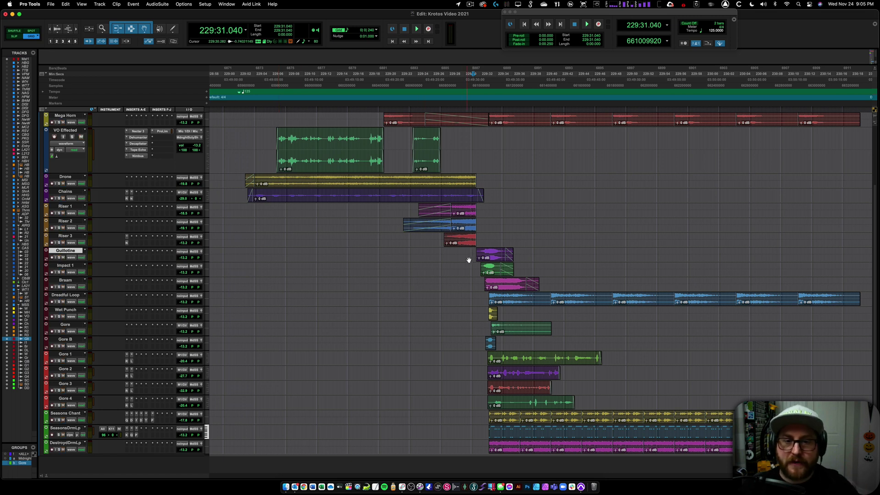
left_click(446, 251)
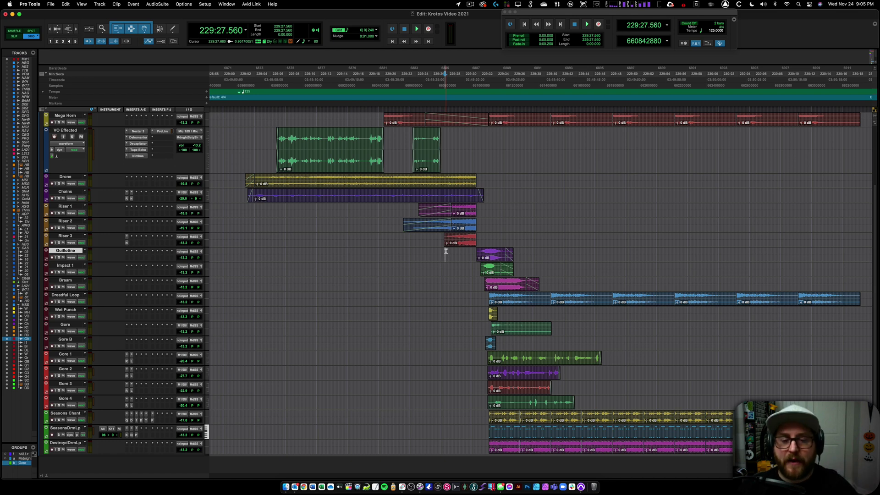
key("space")
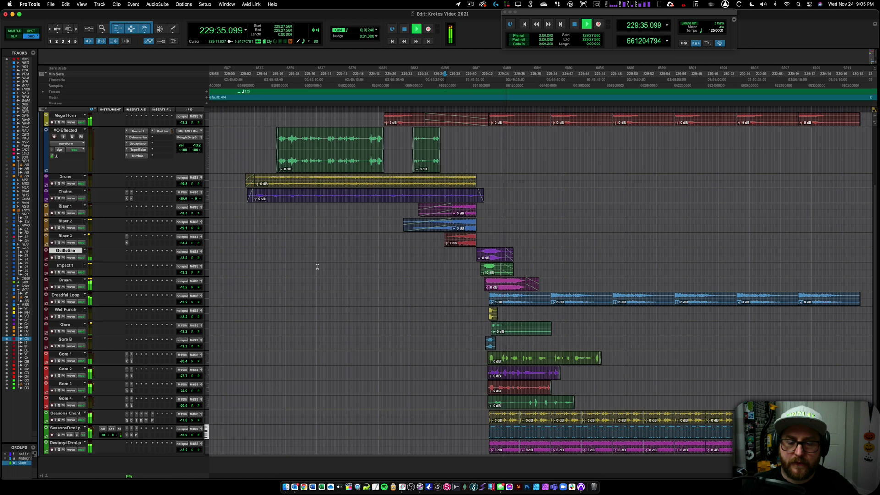
key("space")
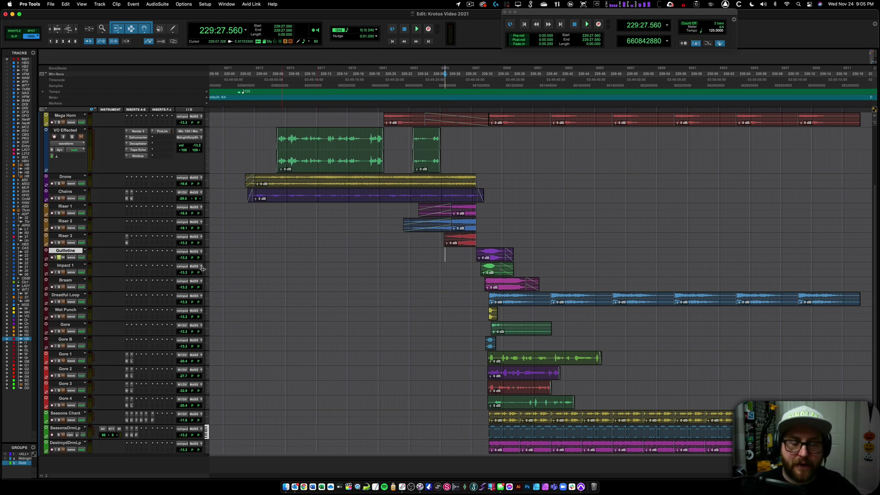
Step: Solo Guillotine, Impact 1 and Braam one after another and audition each from 229:31.760
left_click(481, 266)
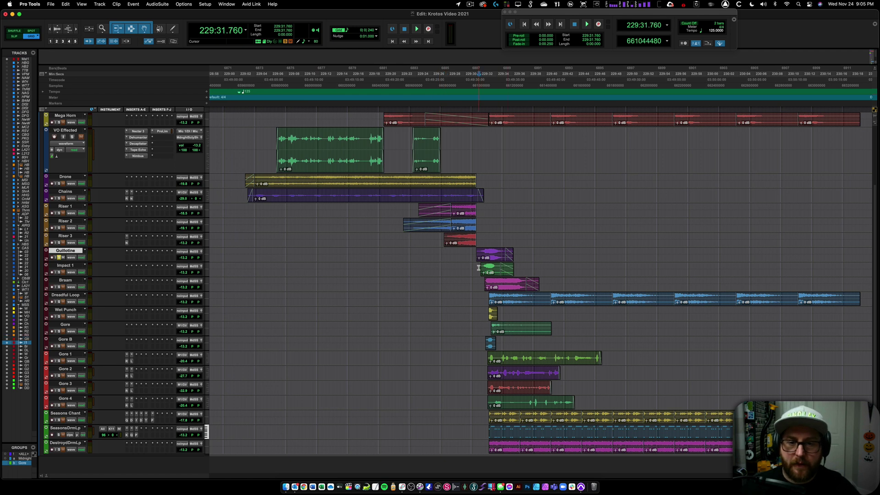
key("super+bracketright")
key("super+bracketright")
key("super+bracketleft")
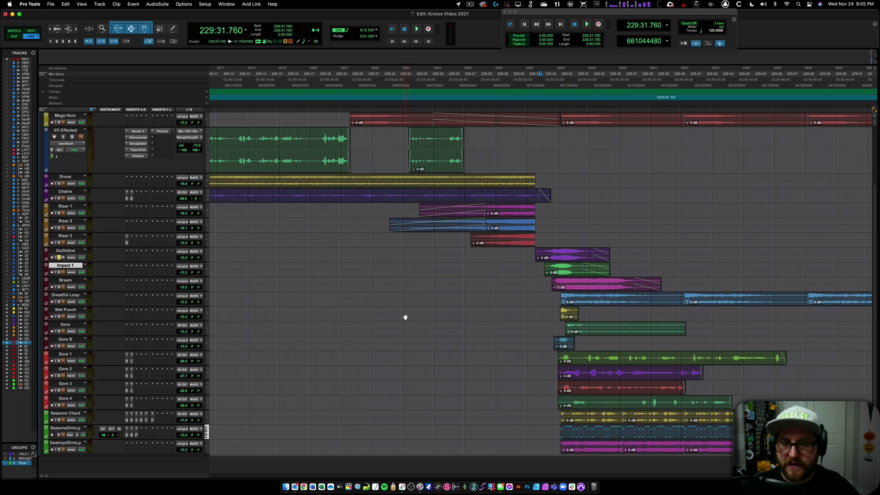
key("space")
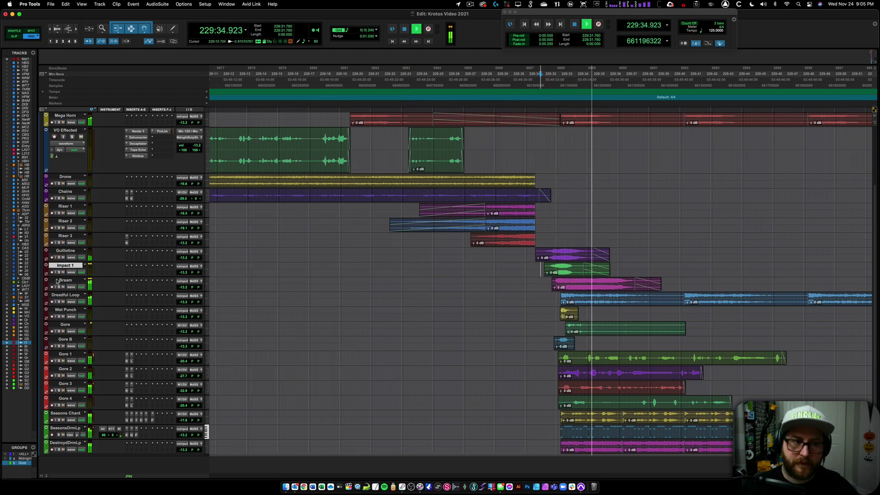
key("space")
key("space")
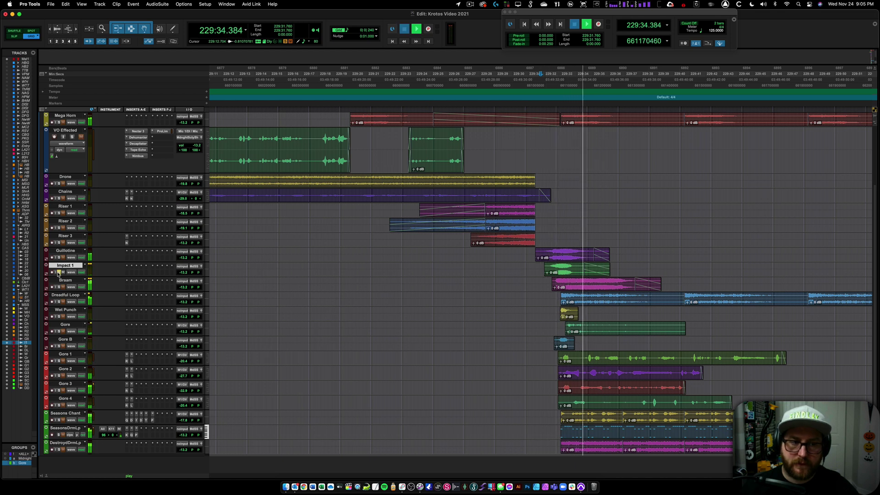
key("space")
key("space")
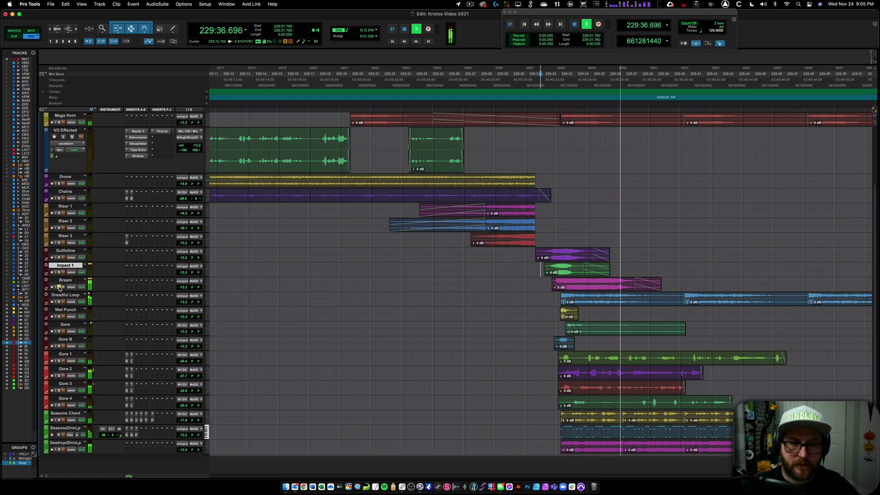
key("space")
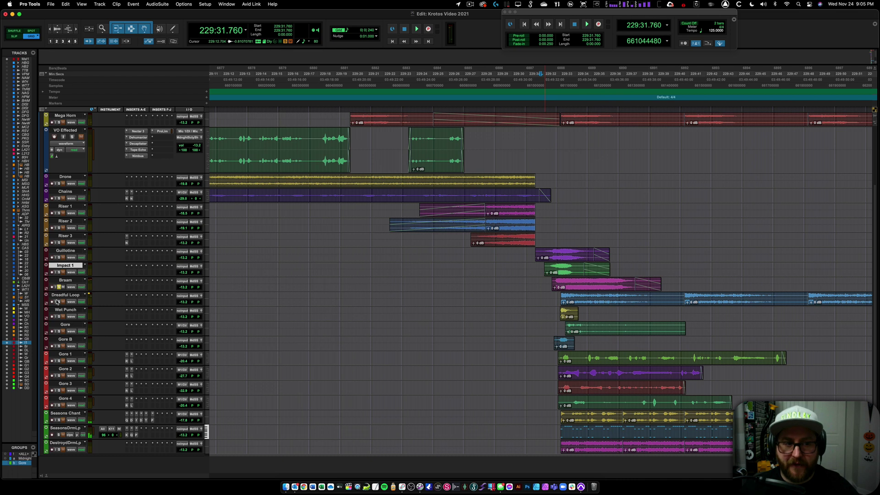
Step: Solo only the Dreadful Loop track and audition it from the start of its first clip at 229:32.840
left_click(59, 302)
left_click(58, 287)
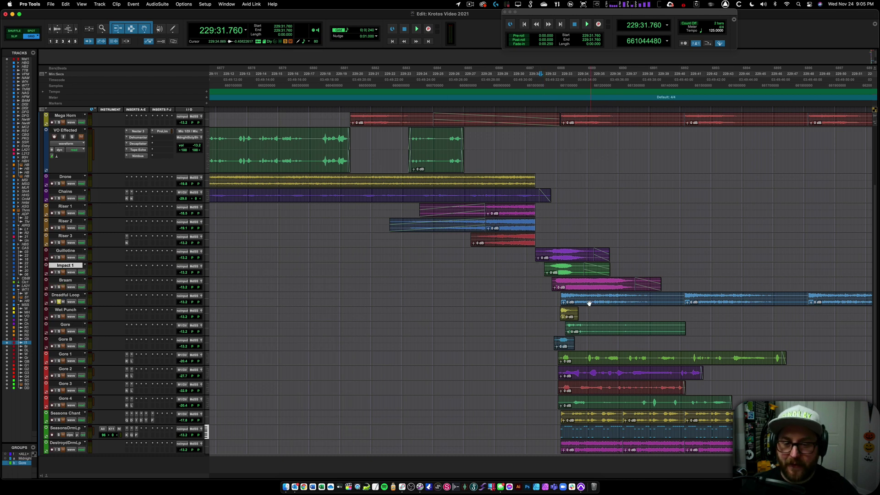
left_click(558, 296)
key("space")
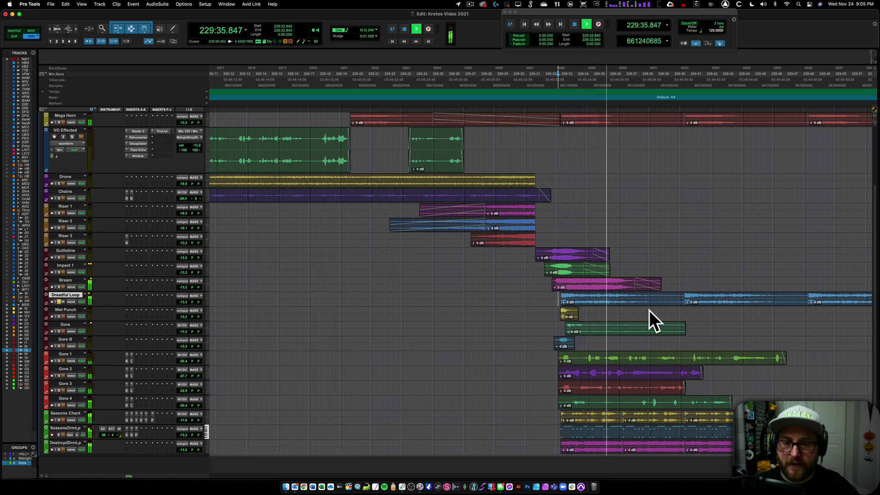
key("space")
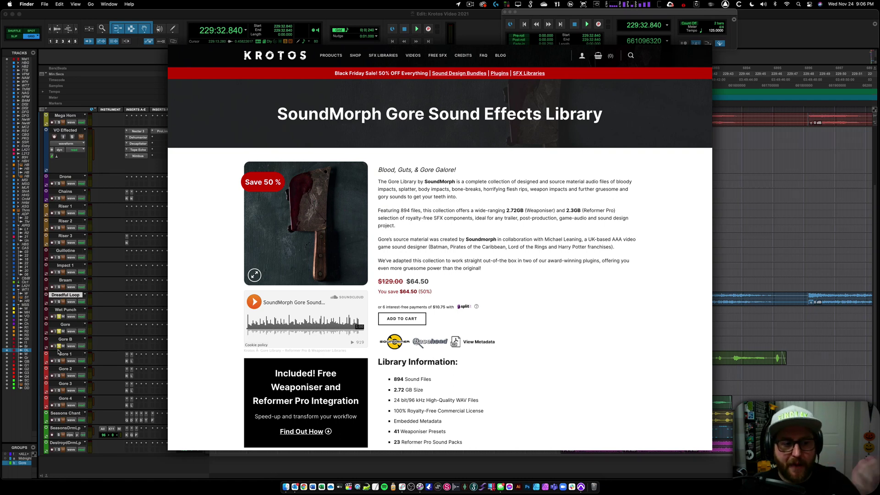
Step: Solo only the Gore track and audition it from 229:32.840, raising its volume to 0.0 dB for a second listen
left_click(58, 320)
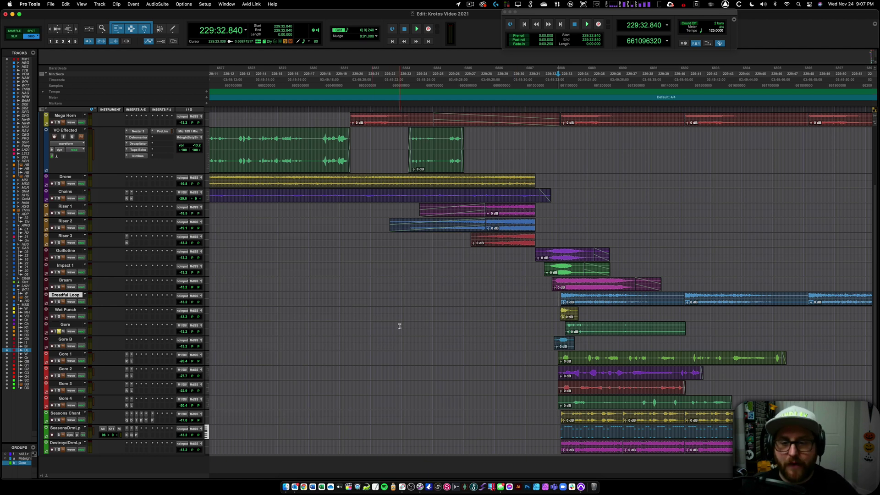
key("space")
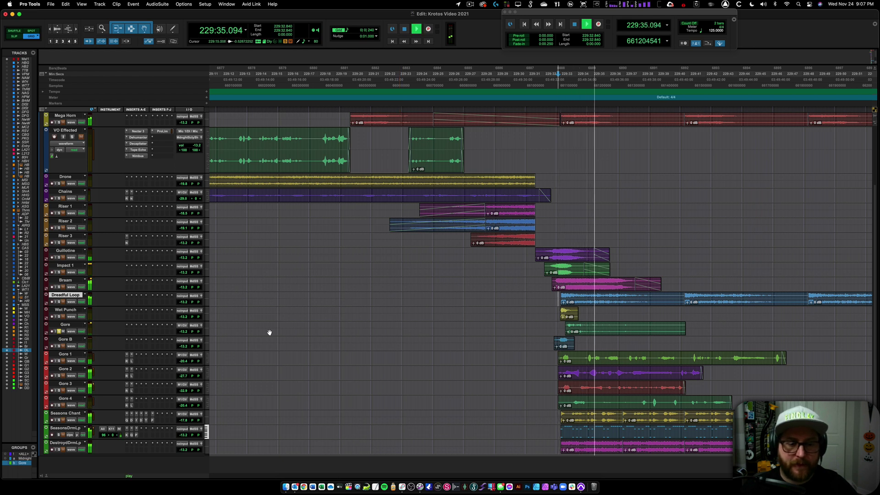
key("space")
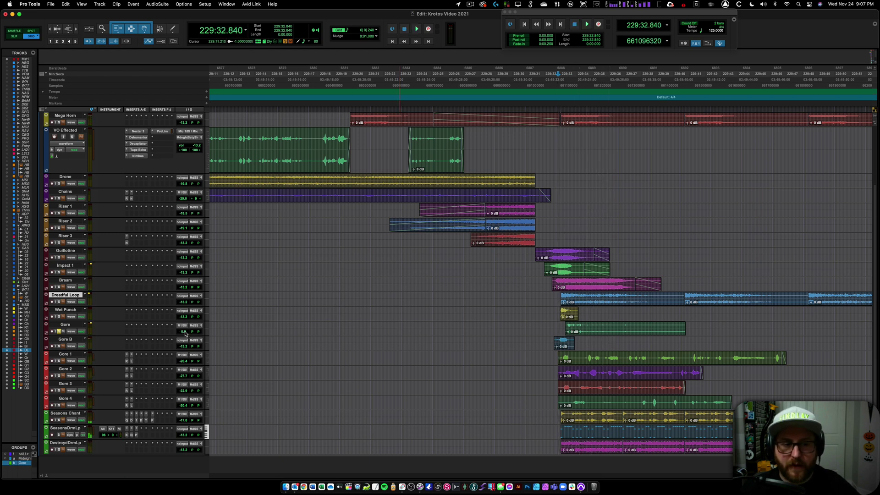
key("space")
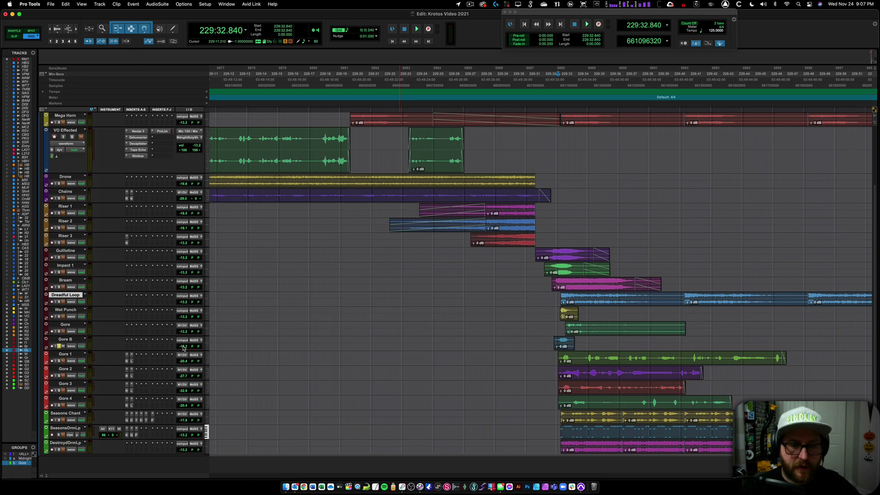
Step: Audition the soloed Gore B track from 229:32.360 with its volume at 0.0 dB, and return the volume to -13.2 dB
left_click(550, 340)
key("space")
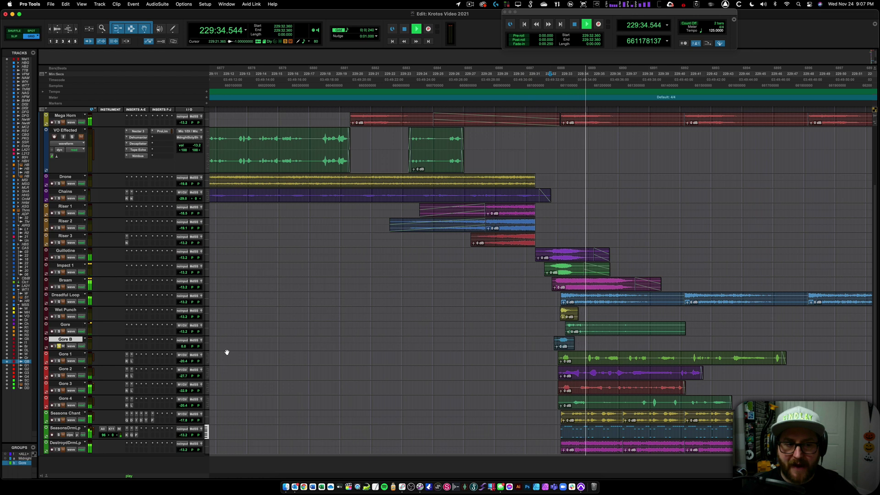
key("space")
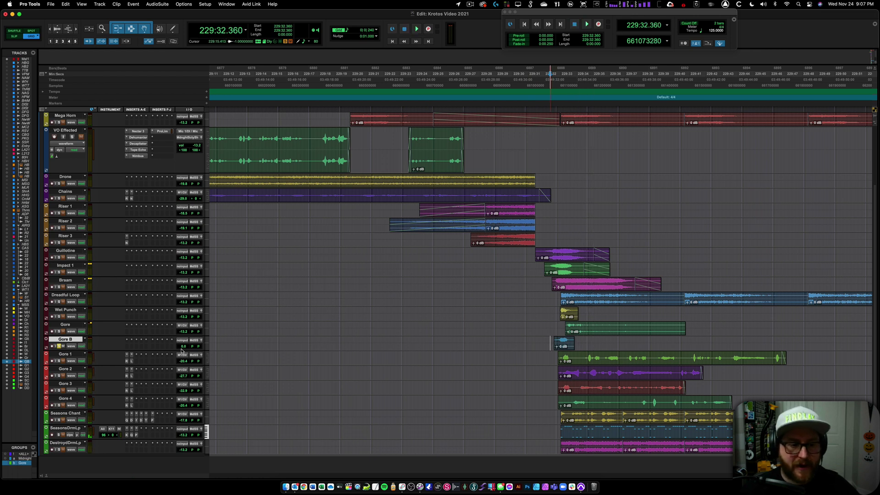
left_click_drag(183, 347, 184, 356)
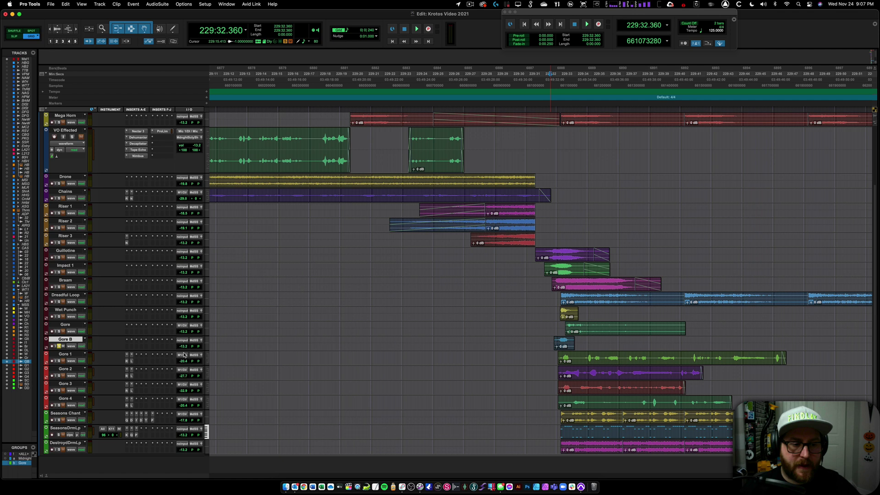
Step: Solo Gore 1 through Gore 4 and audition them from 229:32.480, raising the grouped volumes until Gore 1 reads -8.4 dB
left_click(59, 361)
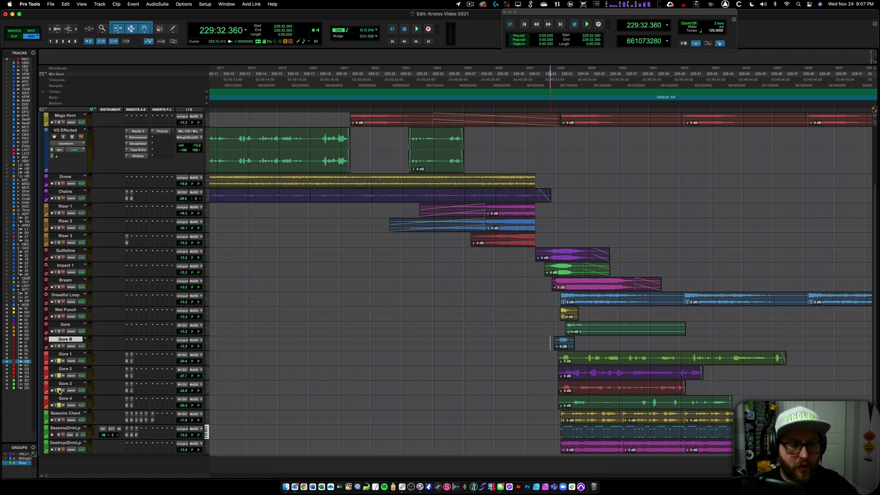
left_click(553, 354)
key("space")
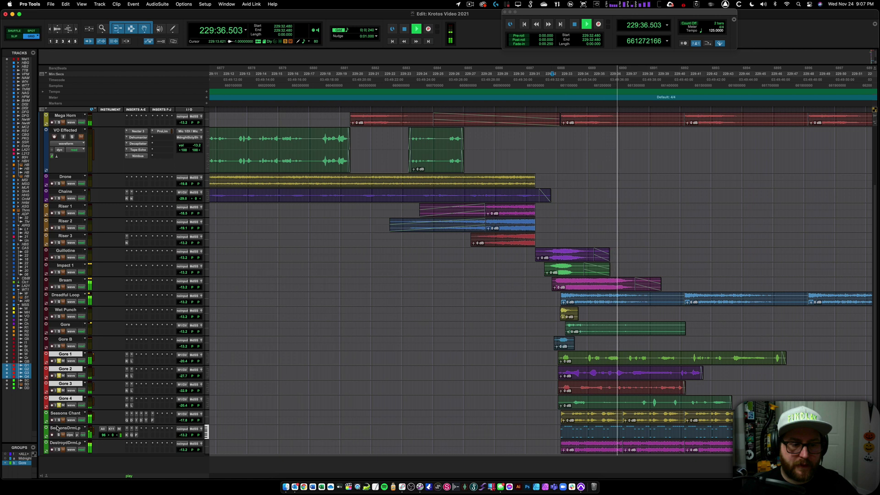
left_click_drag(186, 379, 185, 375)
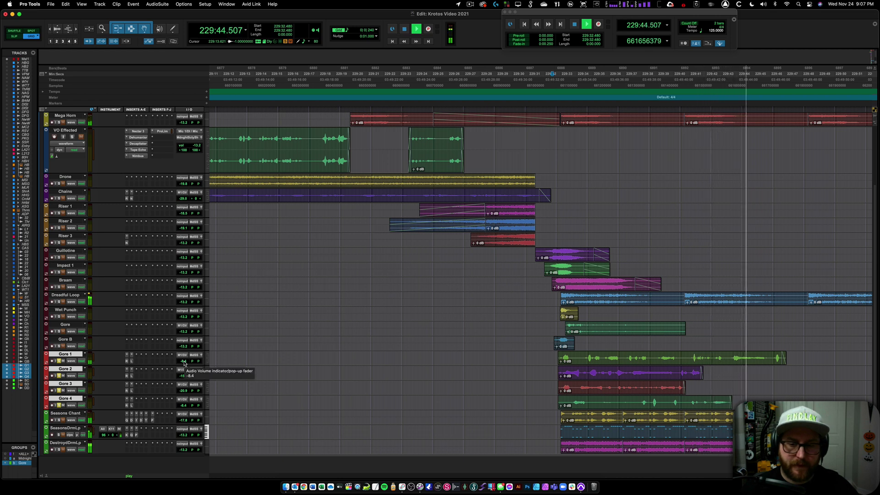
key("space")
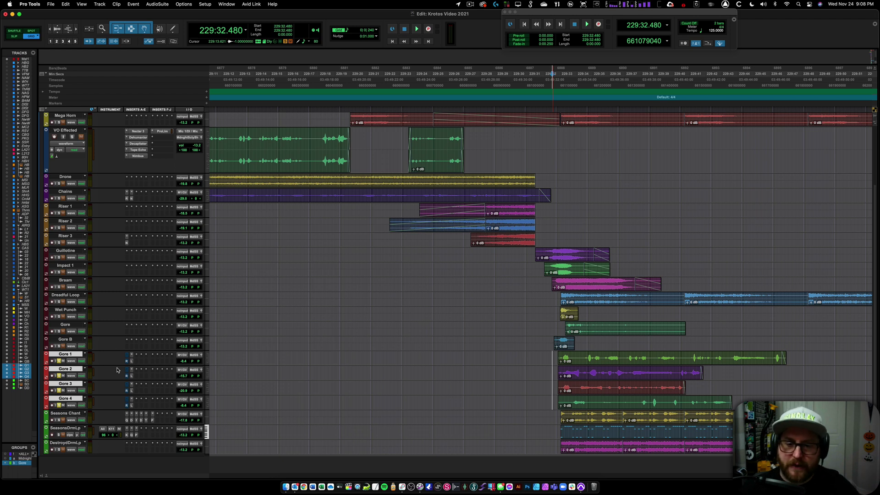
Step: Audition the Gore tracks from 229:32.480 with Reformer Pro bypassed, first all four together and finally Gore 1 alone
key("space")
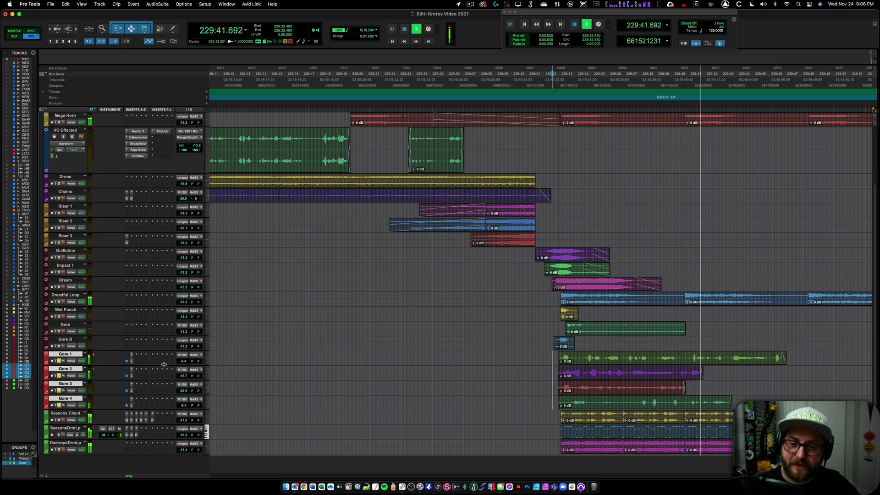
key("space")
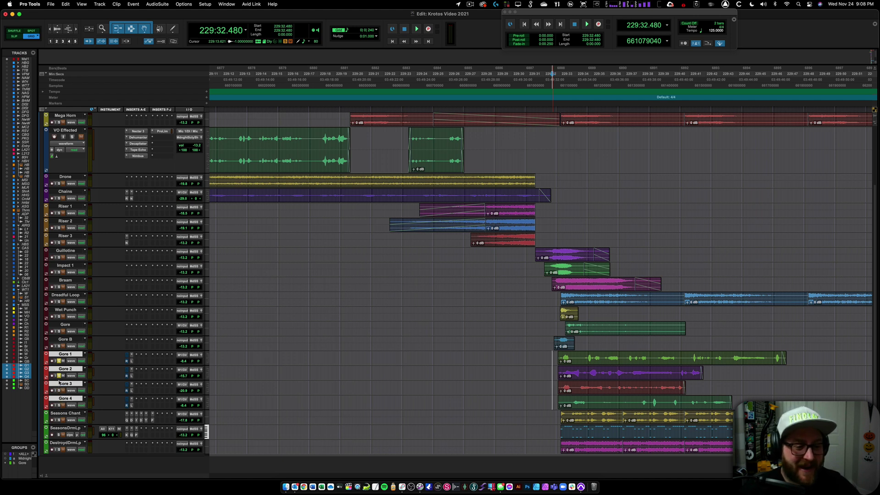
key("space")
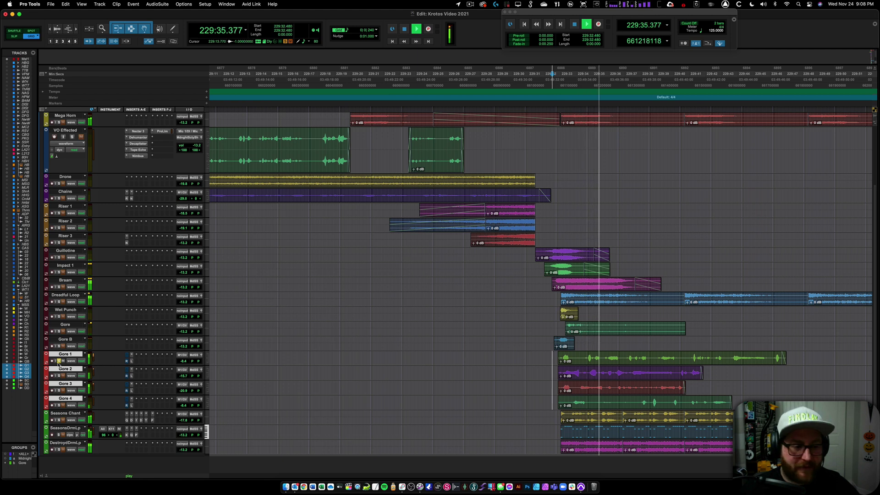
key("space")
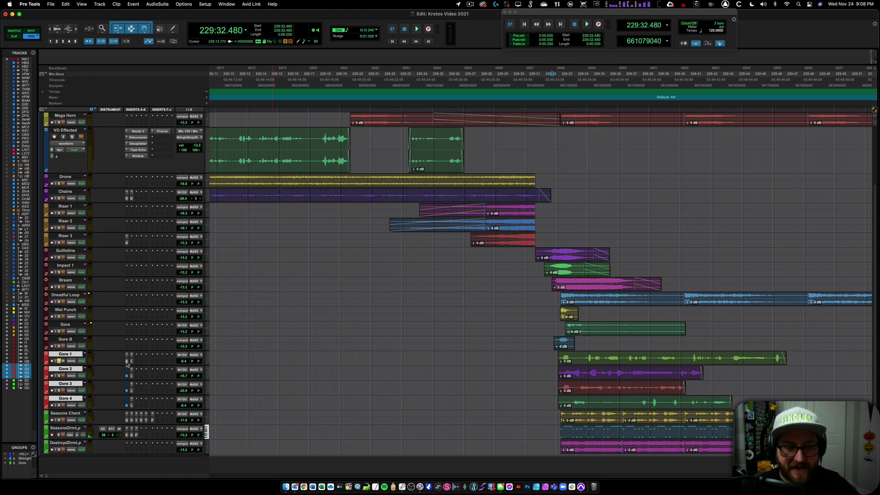
Step: Open Reformer Pro on Gore 1 and browse the library list for its Blood Splatter voice
left_click(127, 361)
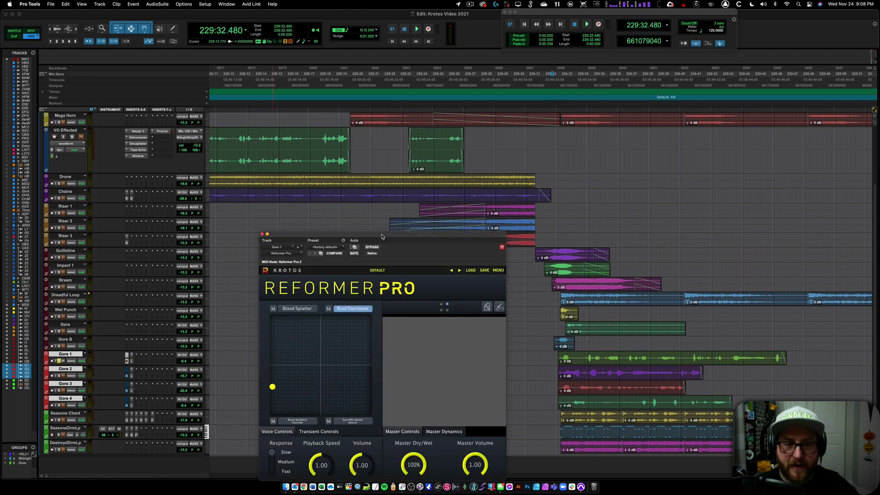
left_click_drag(369, 237, 353, 175)
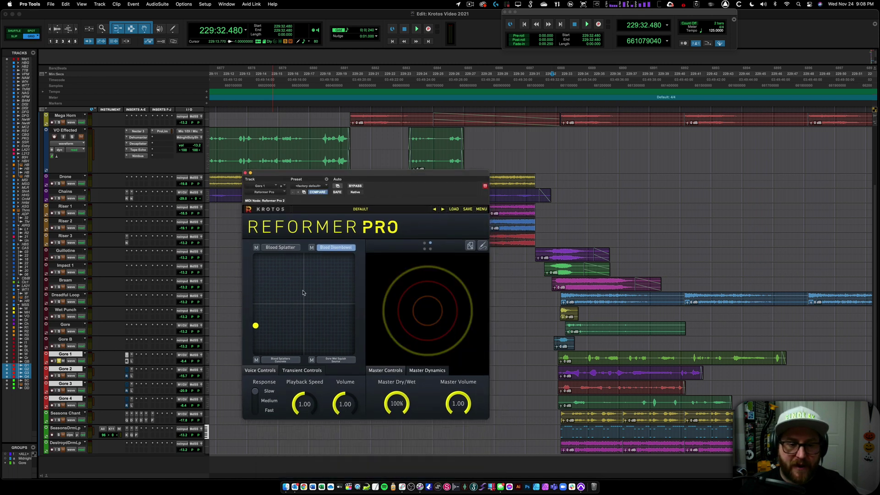
left_click(295, 248)
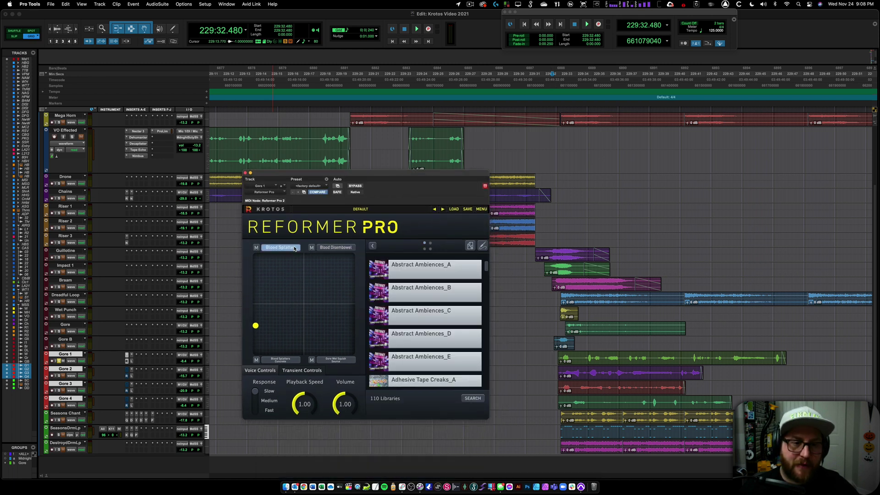
scroll(436, 328, "up", 5)
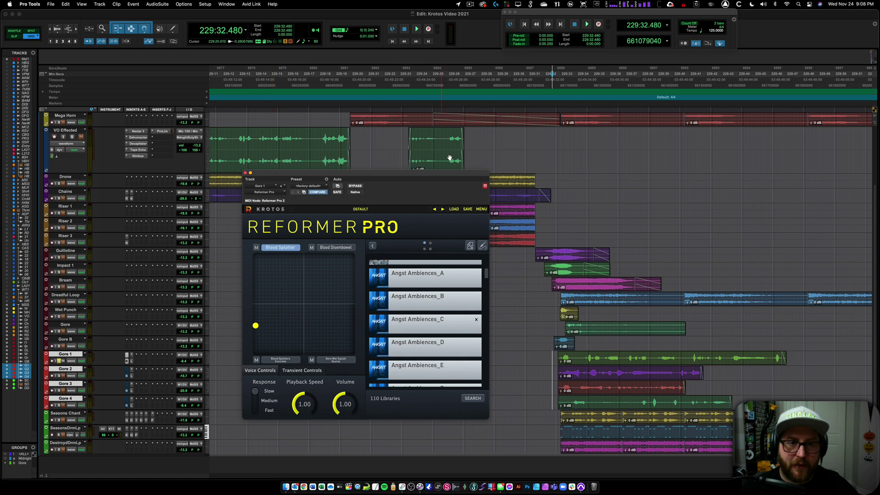
Step: Audition the soloed Gore 1 track from 229:32.480 with Reformer Pro active
left_click(467, 42)
key("space")
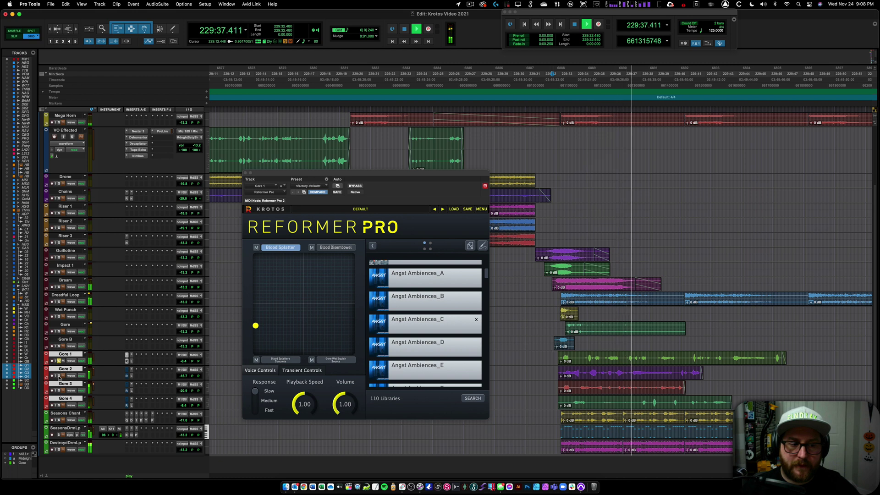
key("space")
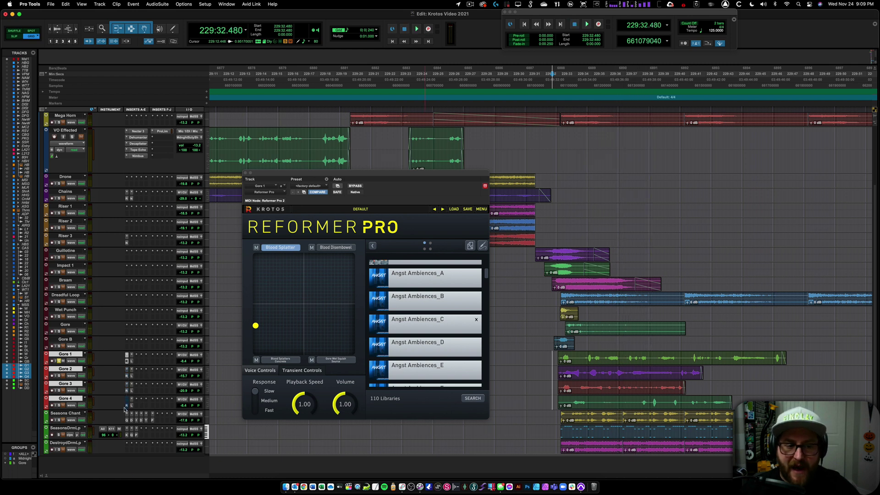
Step: Inspect the Reformer Pro voices on Gore 2 and Gore 3, and audition each track soloed from 229:32.480
left_click(128, 376)
left_click(347, 248)
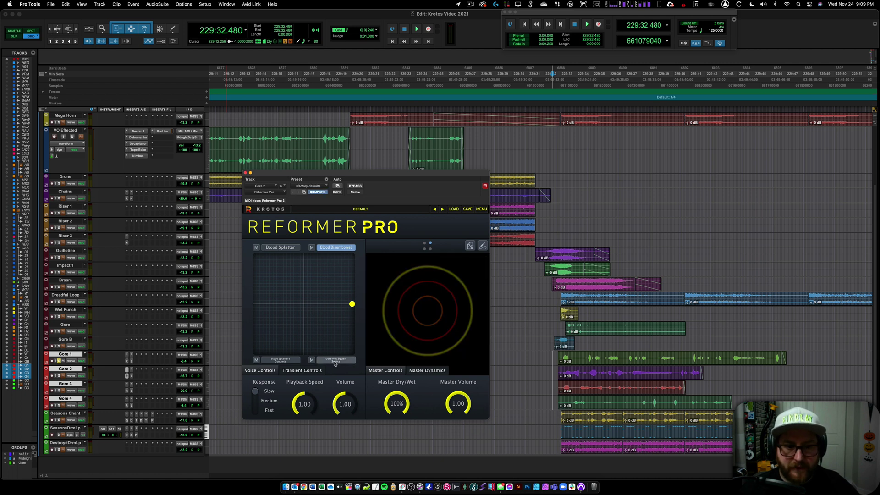
left_click(128, 391)
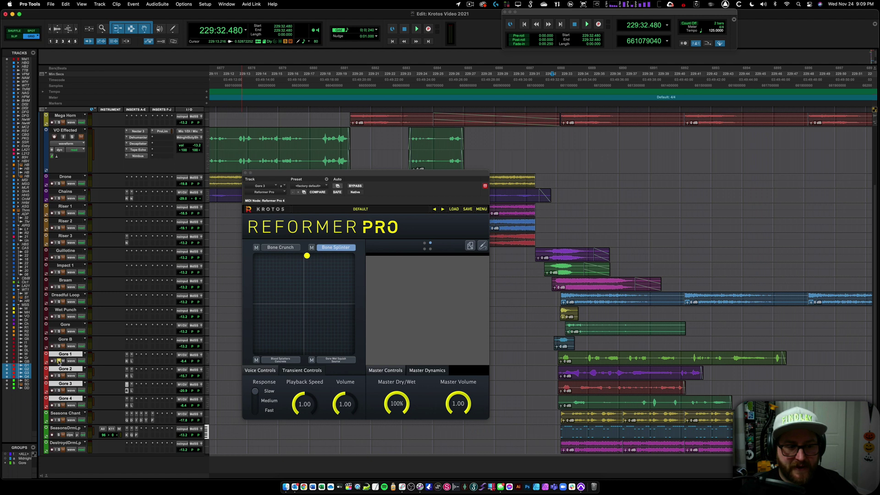
key("space")
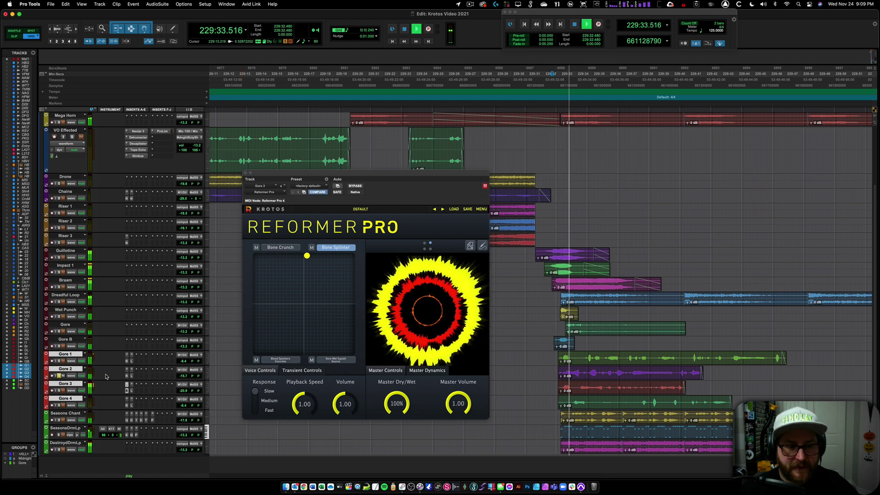
key("space")
left_click(59, 391)
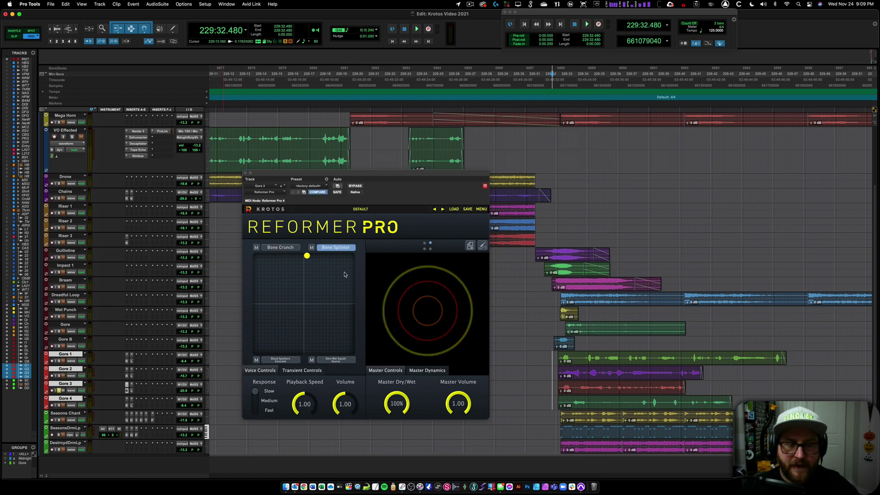
key("space")
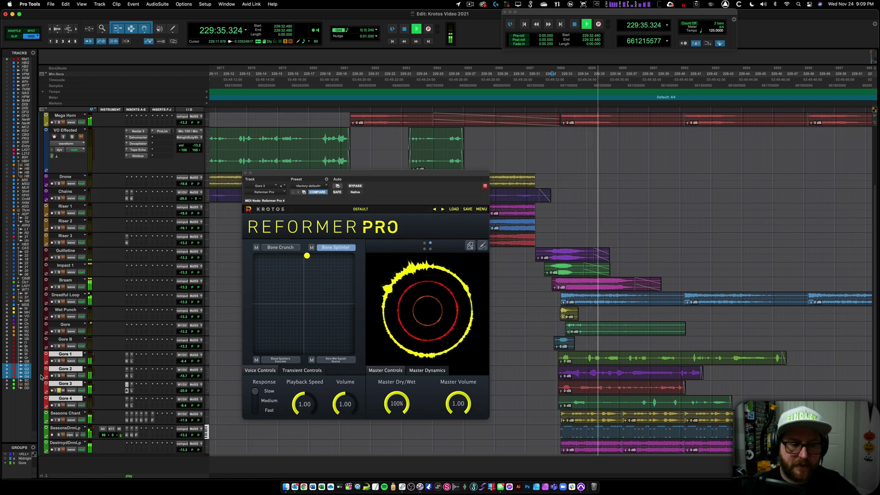
key("space")
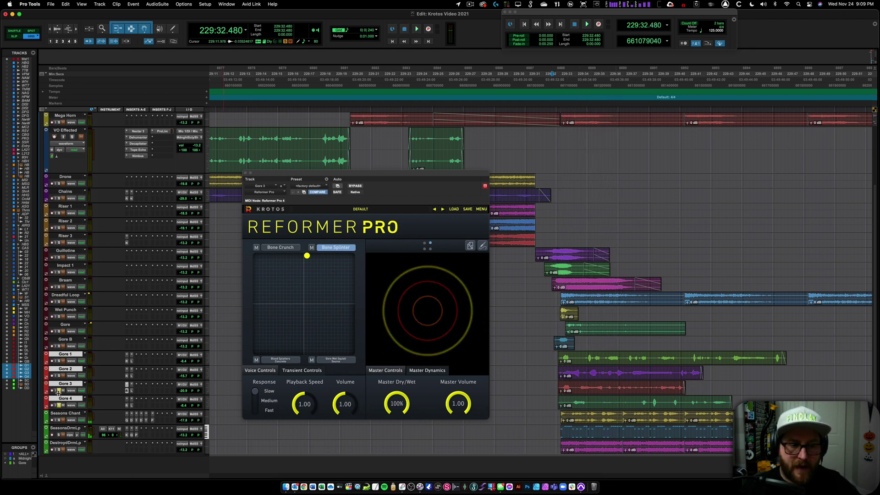
Step: Open Reformer Pro on Gore 4 and audition that track soloed from 229:32.480
left_click(127, 406)
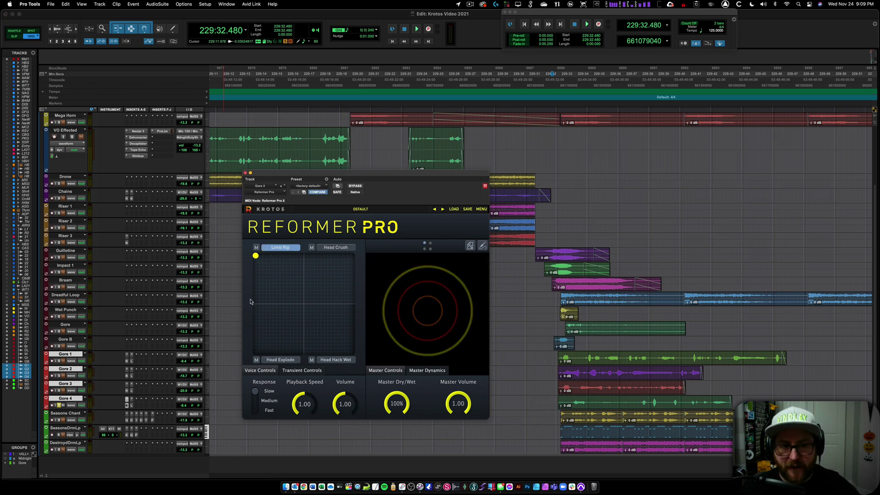
key("space")
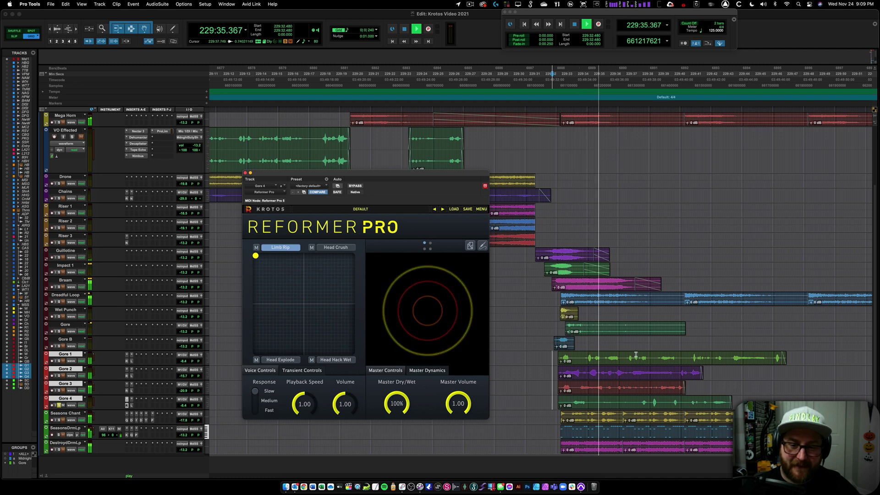
key("space")
Step: Audition the four grouped Gore tracks from 229:32.480 while toggling the Reformer Pro bypass, and replay the section with all solos cleared
left_click(19, 464)
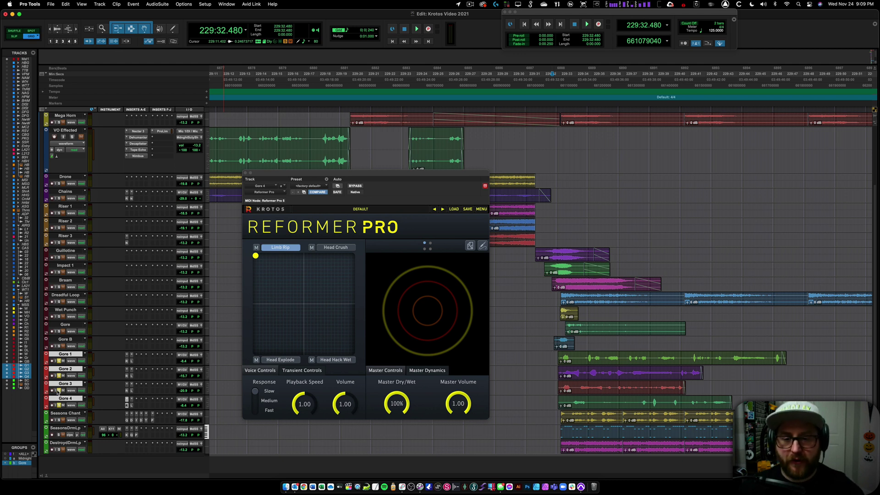
key("space")
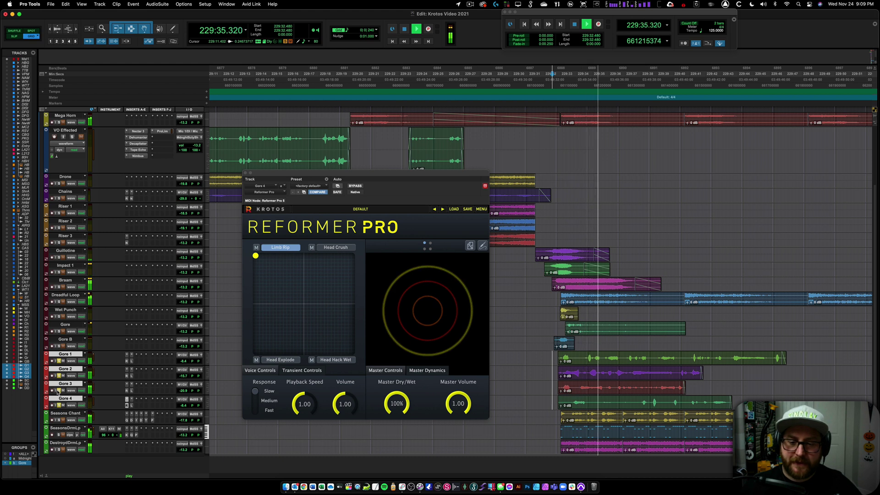
left_click(127, 361, "super")
left_click(127, 361, "super")
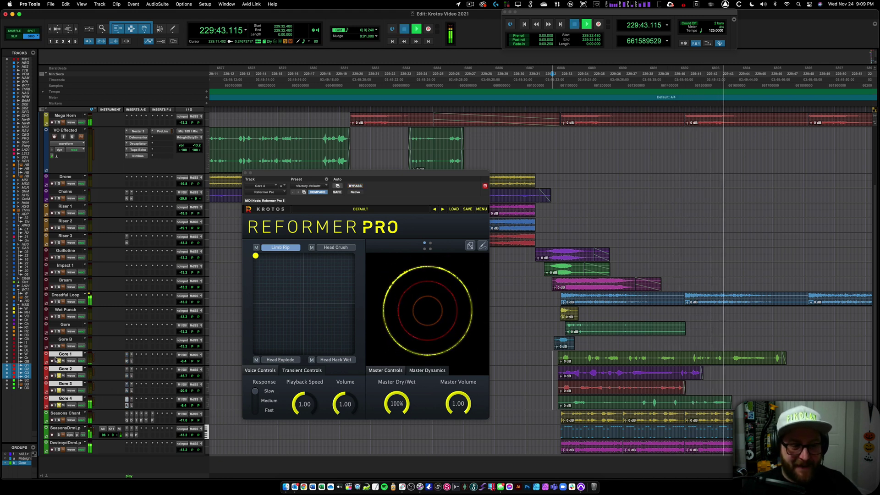
key("space")
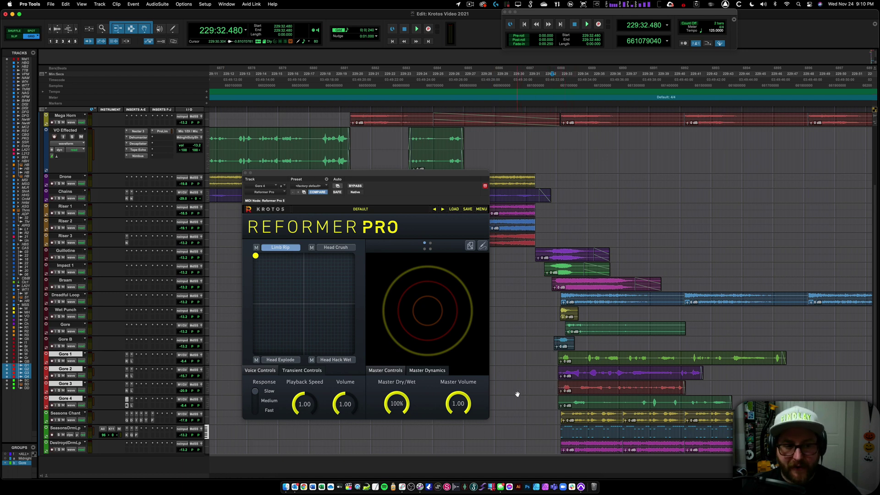
key("space")
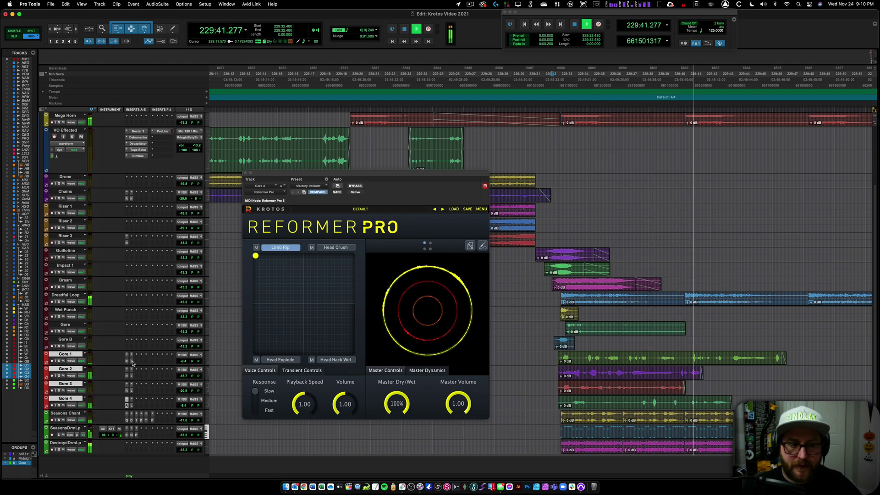
key("space")
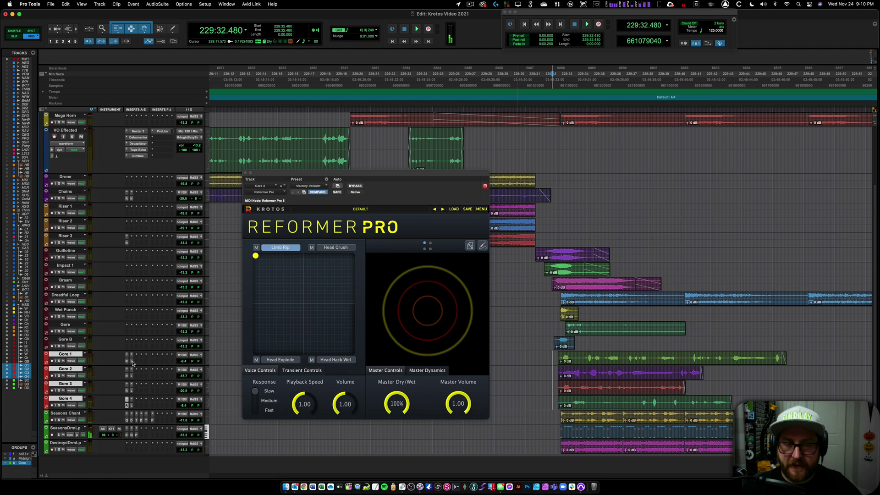
Step: Open the FabFilter Pro-L 2 limiters on Gore 1 and Gore 2, and examine the gain setting on Gore 1
left_click(132, 362)
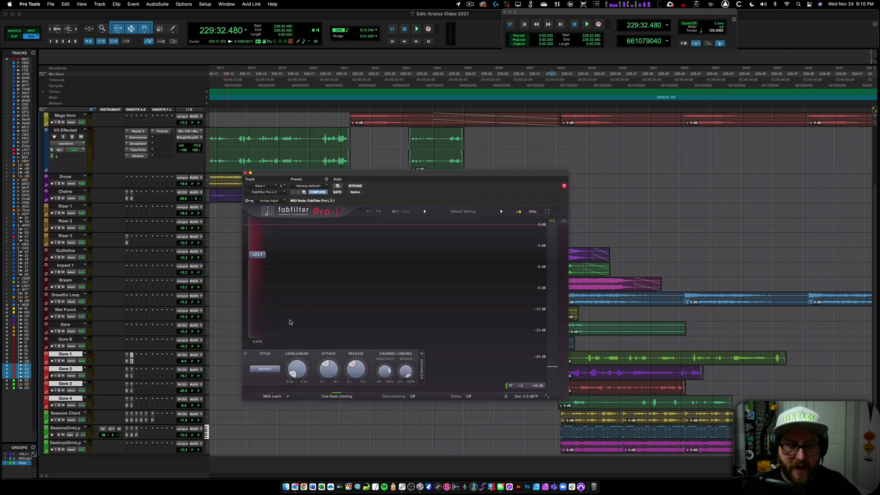
left_click(132, 376)
left_click(132, 361)
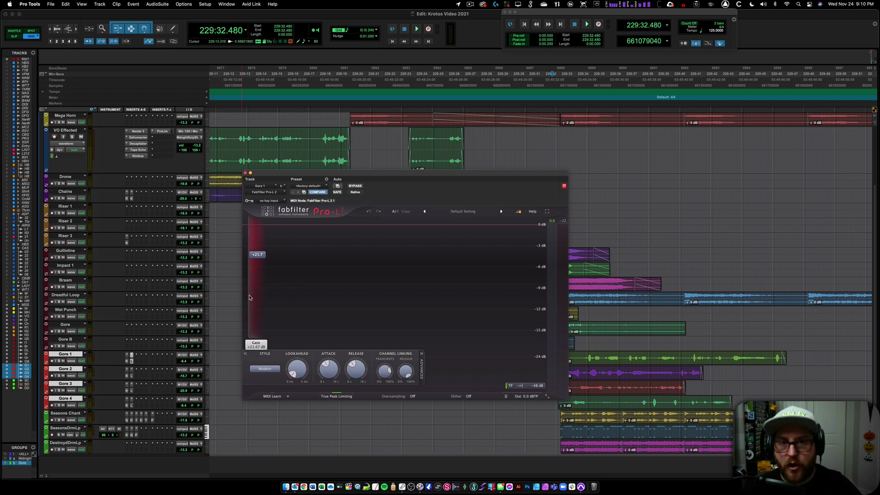
mouse_move(249, 298)
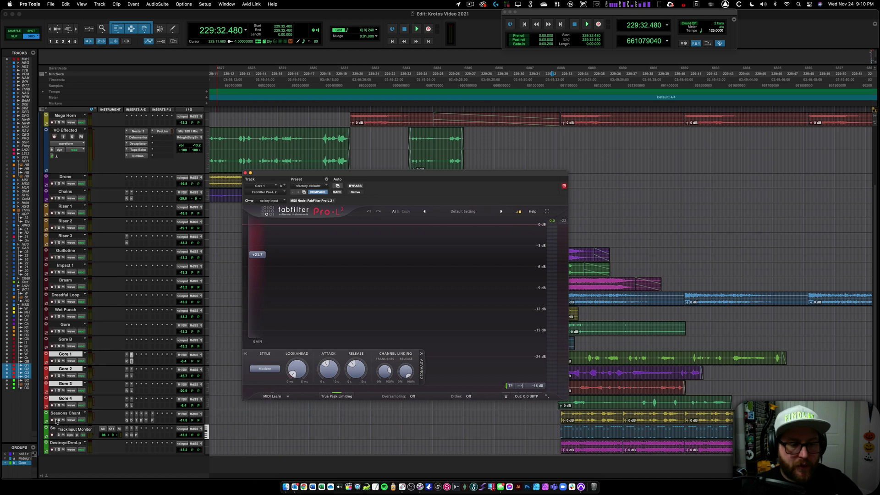
Step: Close the FabFilter Pro-L 2 window and audition DestroydDrmLp and SeasonsDrmLp, each soloed, from 229:32.840
left_click(61, 436)
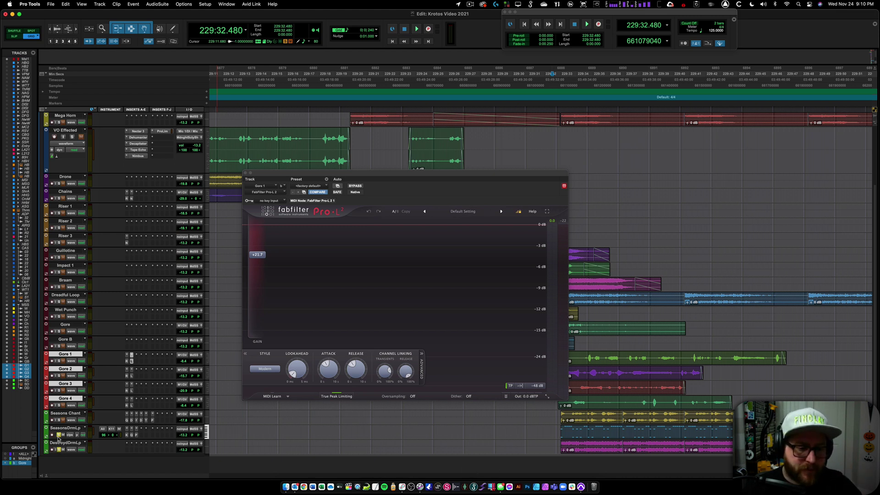
left_click(558, 442)
key("super+bracketright")
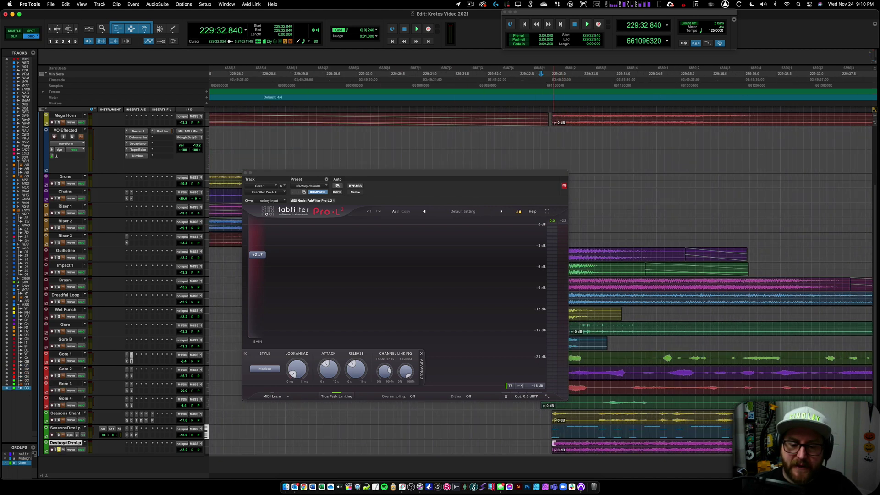
key("super+bracketleft")
key("super+bracketleft")
key("super+bracketright")
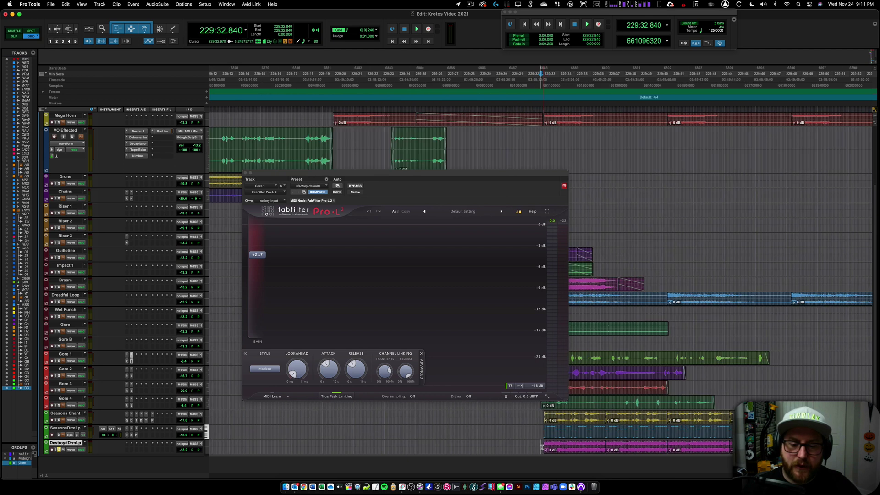
key("super+bracketright")
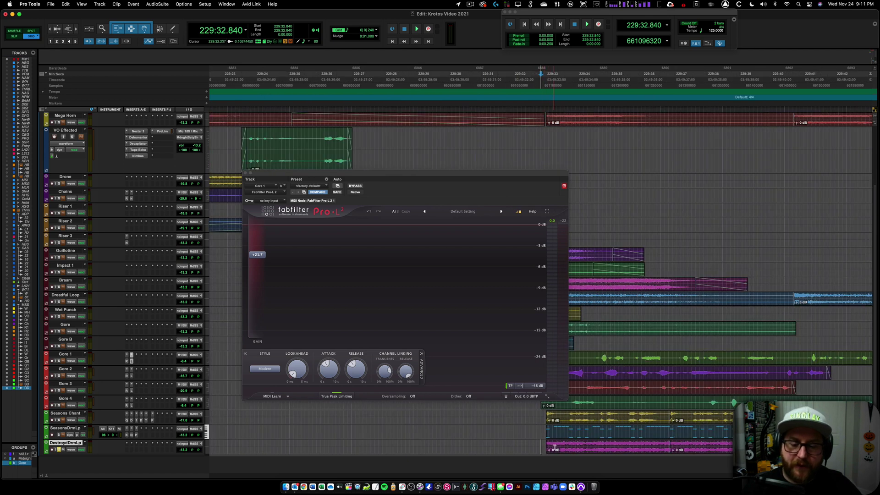
key("super+bracketleft")
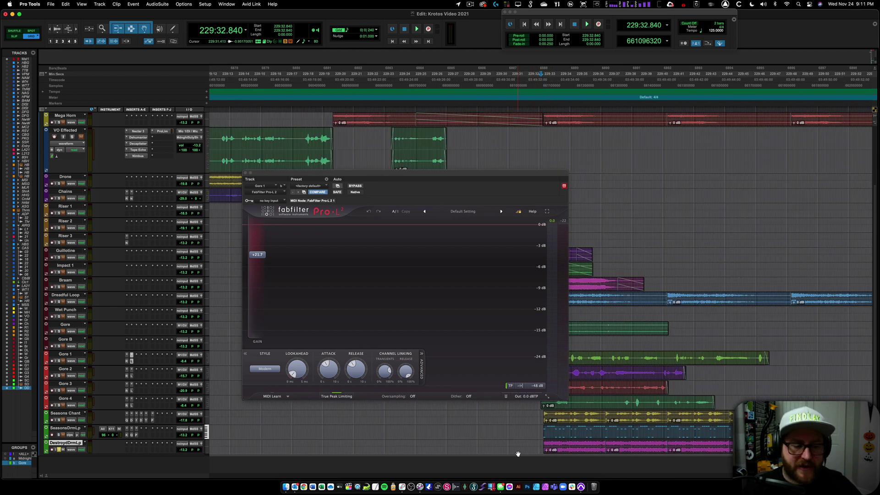
key("space")
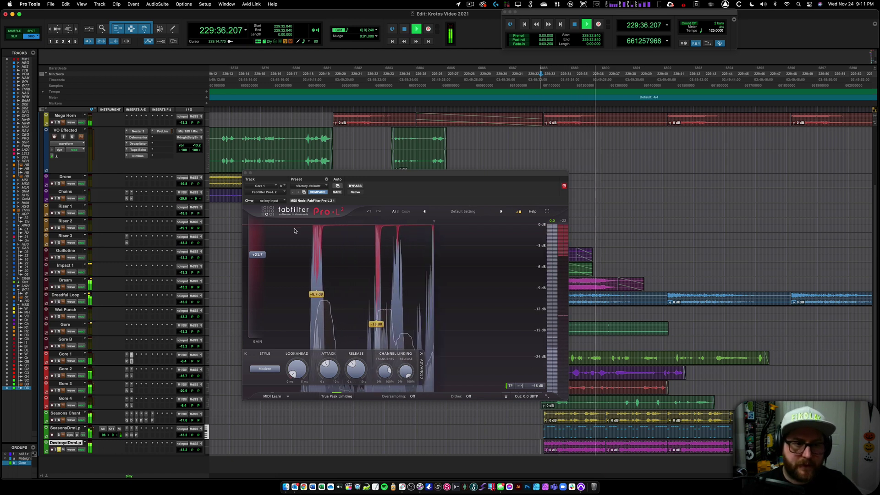
left_click(245, 173)
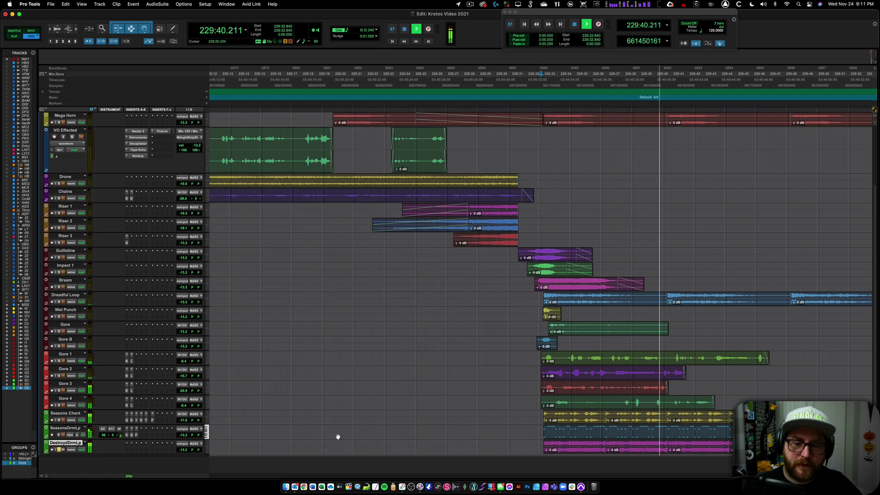
key("space")
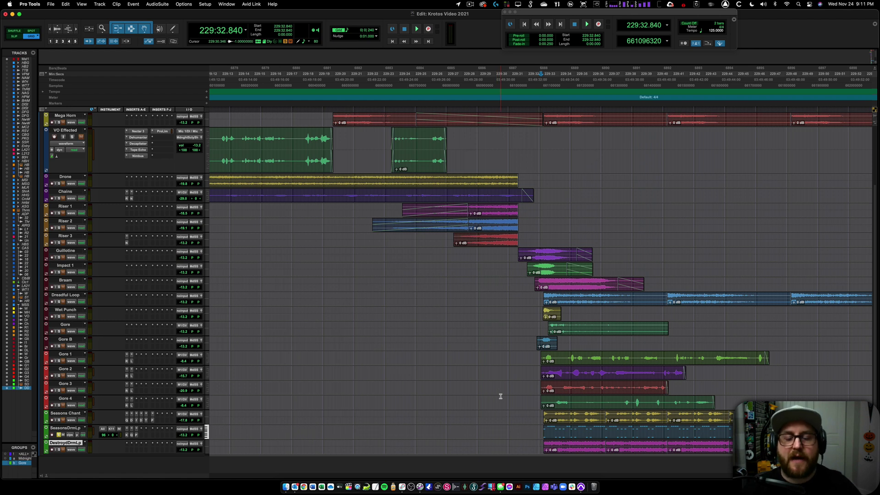
key("space")
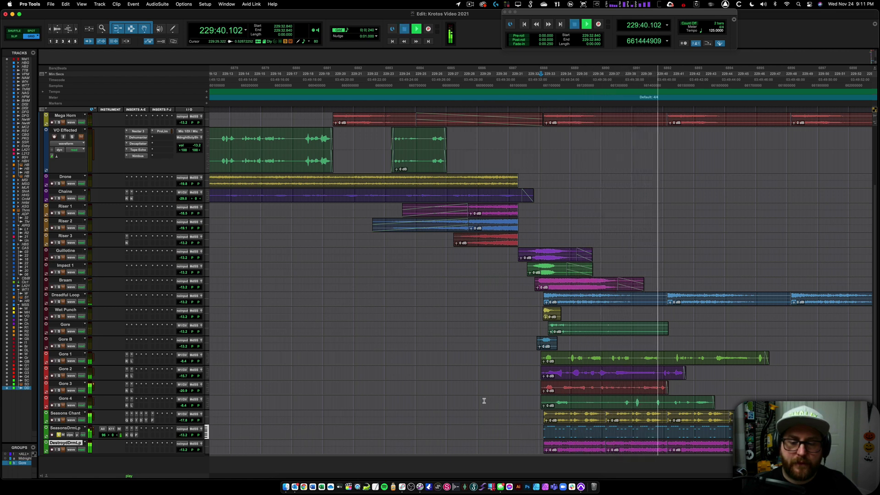
key("space")
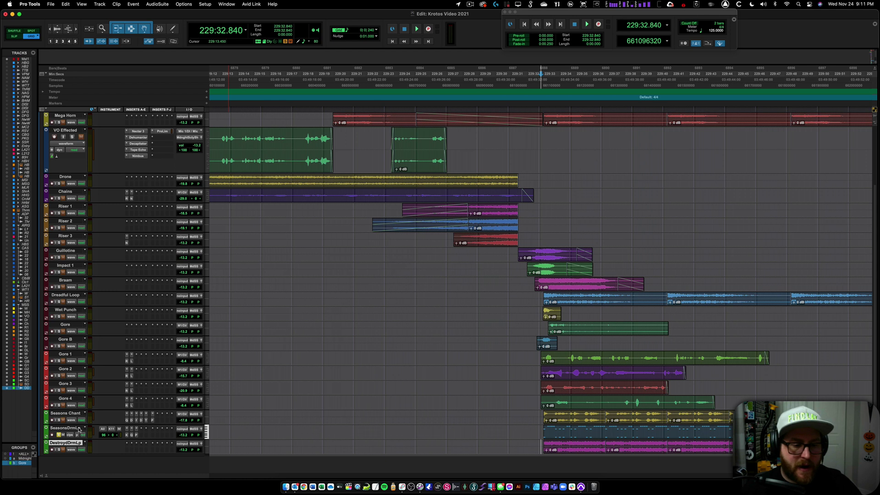
Step: Solo the Seasons Chant track, increase its track height, and audition it from 229:32.960
left_click(65, 414)
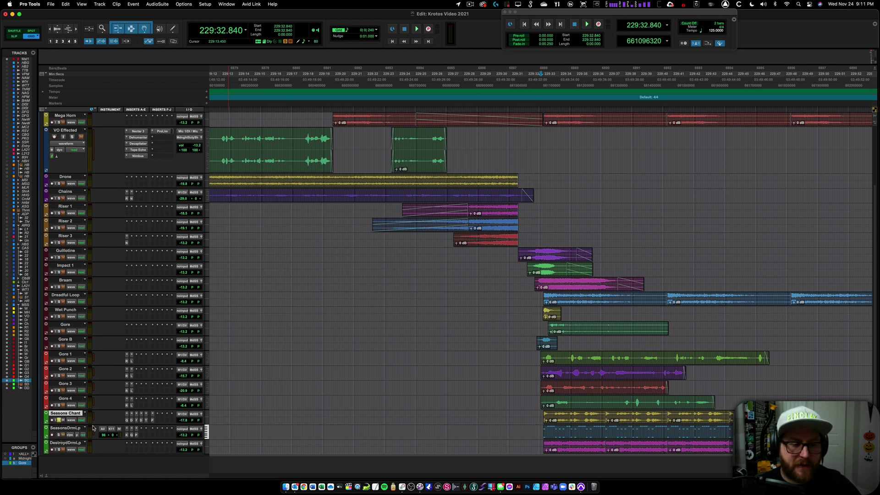
left_click_drag(94, 424, 93, 448)
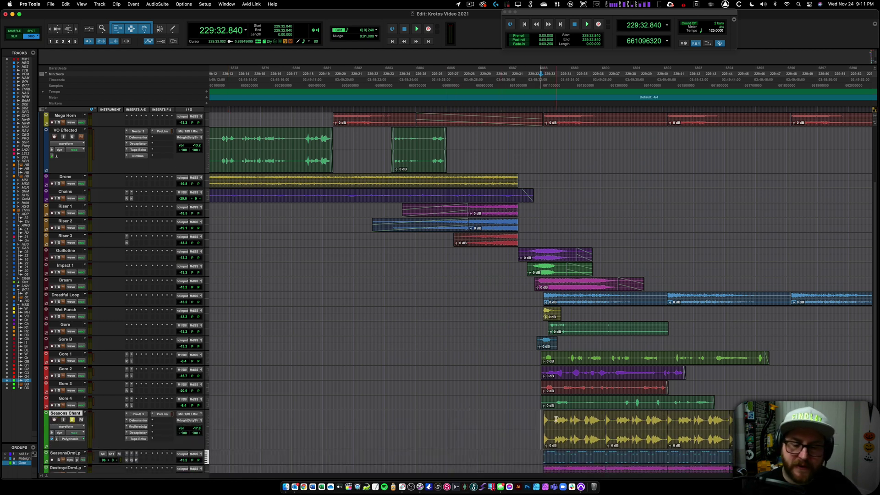
left_click(542, 417)
key("space")
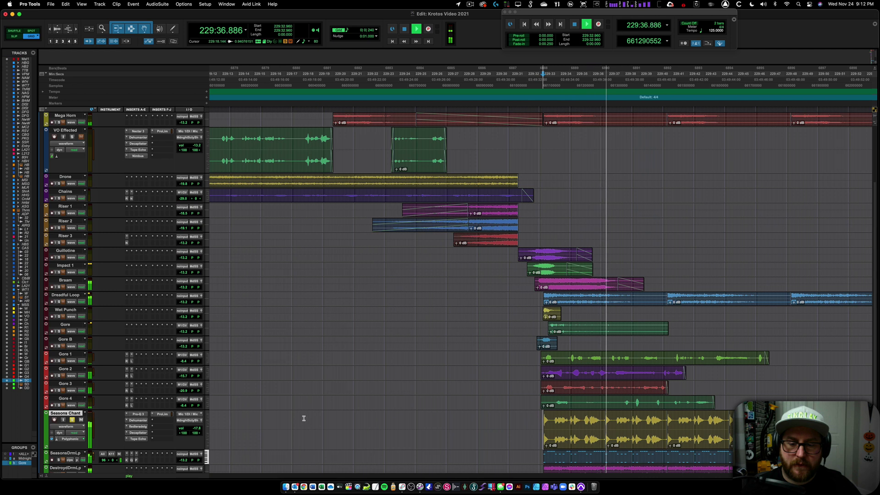
key("space")
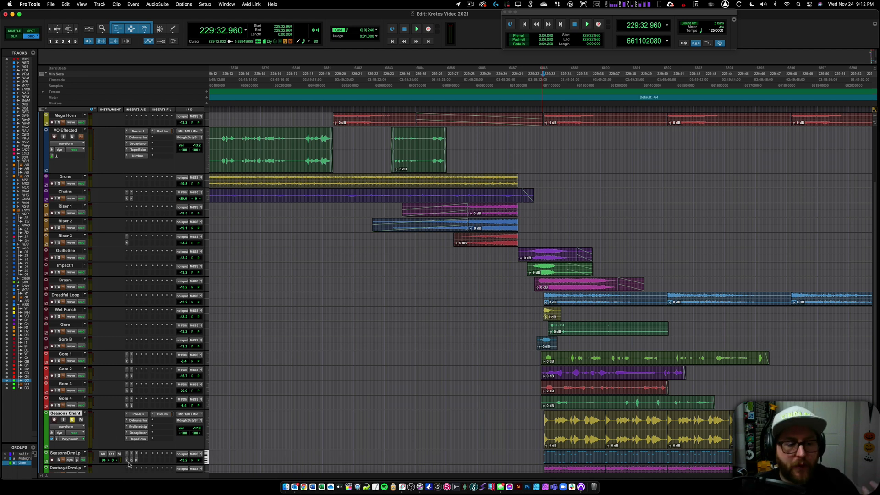
Step: Open Dehumaniser on Seasons Chant, compare the chant with the plug-in bypassed and active, and inspect the Output node's mix controls
left_click(137, 420)
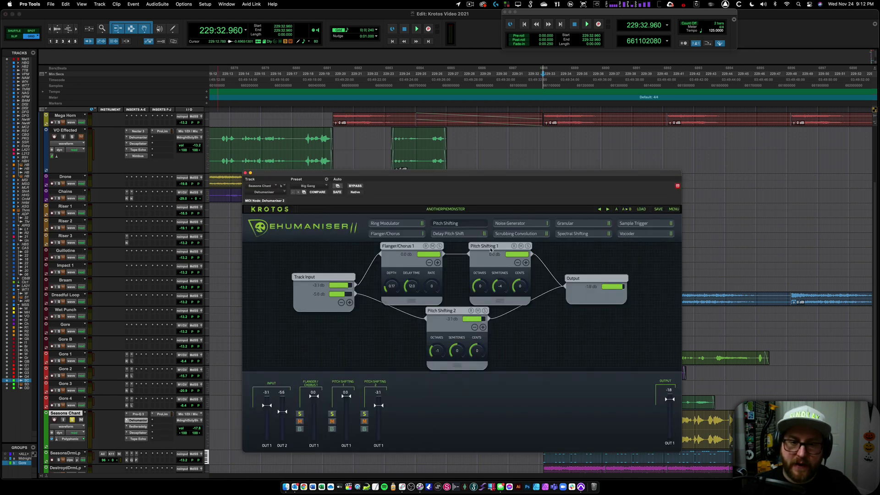
left_click(360, 186)
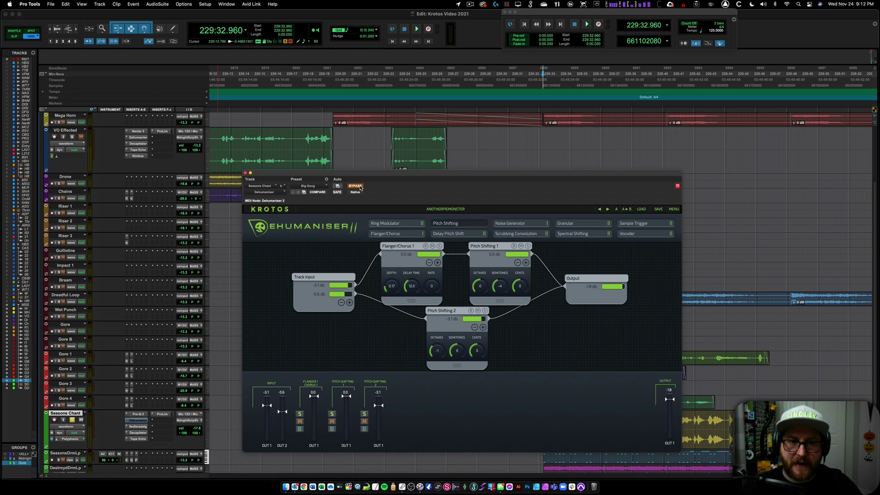
key("space")
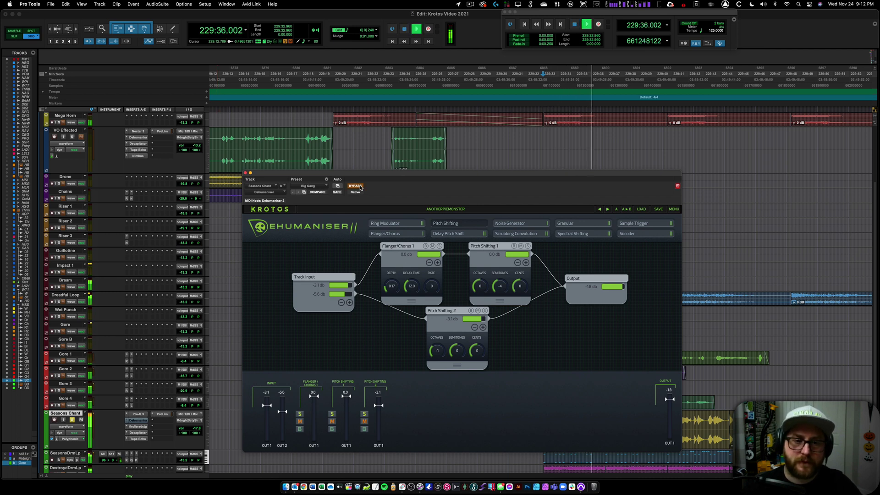
left_click(360, 186)
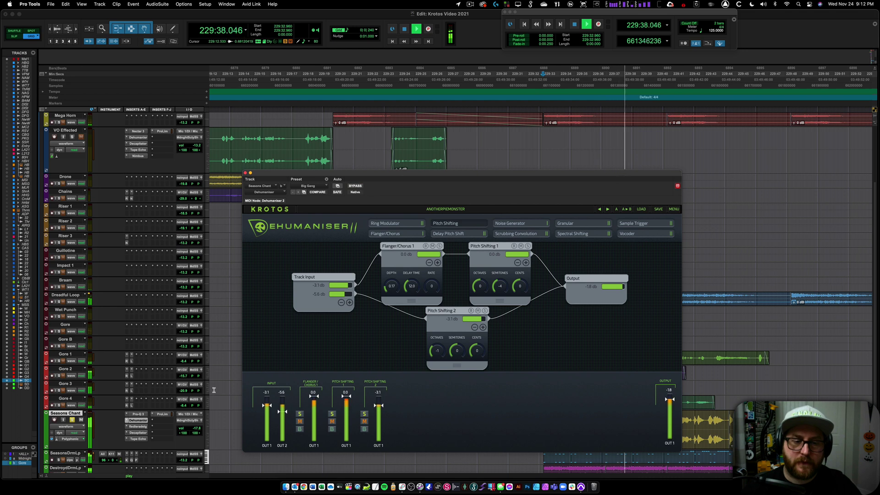
key("space")
left_click(585, 282)
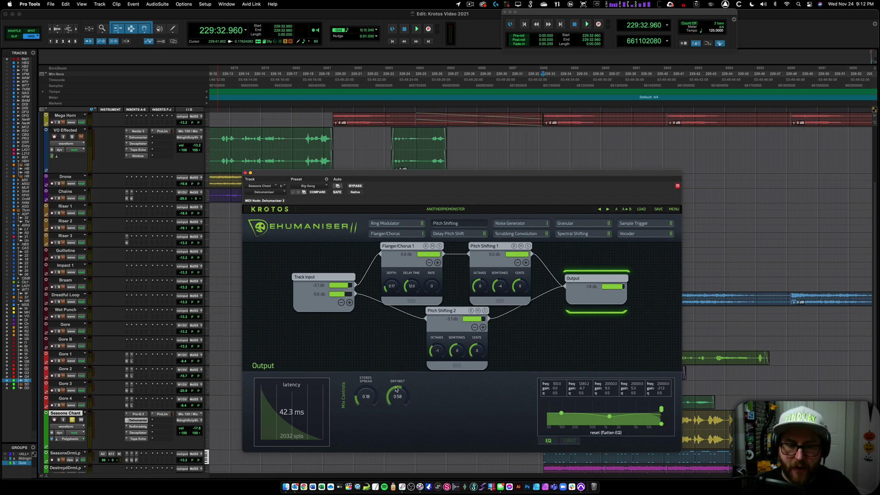
Step: Bypass the Fiedler stage, Decapitator, Tape Echo and Pro Limiter on Seasons Chant, and audition it while toggling the Dehumaniser bypass
left_click(138, 427, "super")
left_click(138, 433, "super")
left_click(138, 439, "super")
left_click(163, 415, "super")
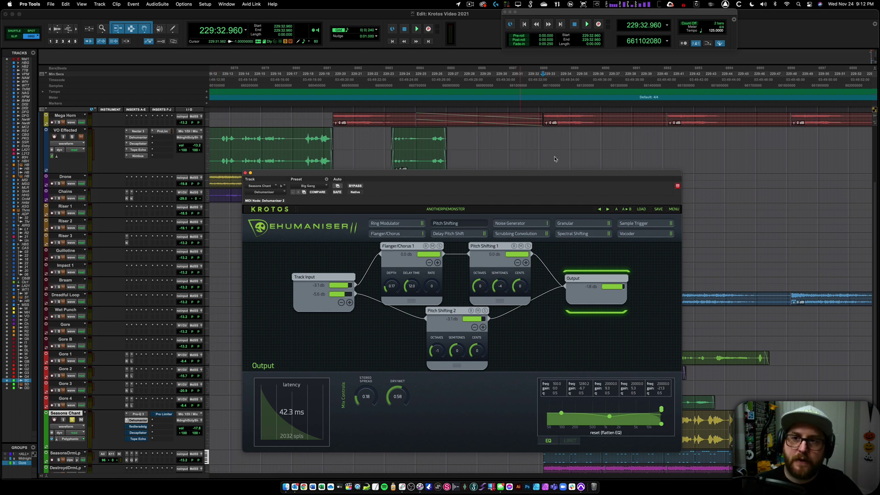
key("space")
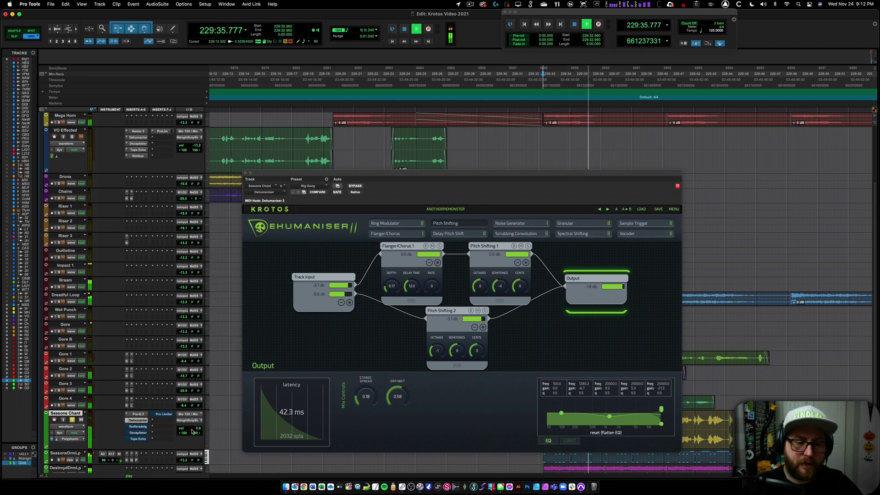
left_click(139, 421, "super")
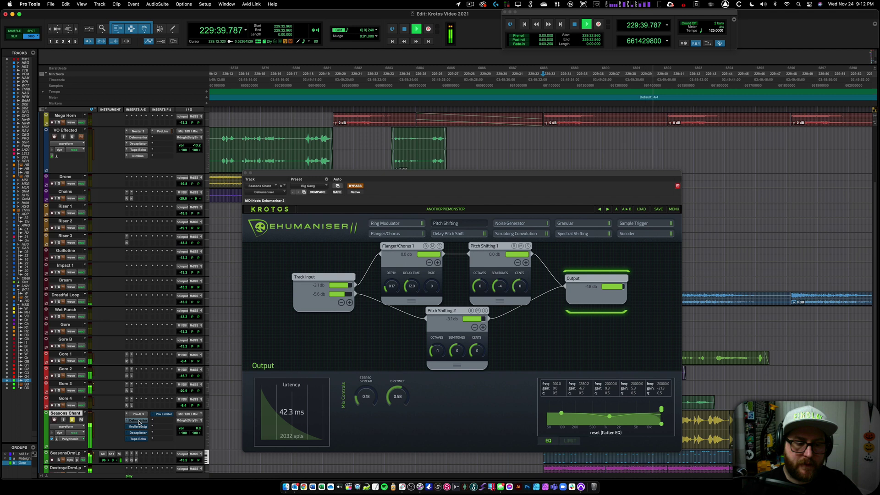
left_click(139, 421, "super")
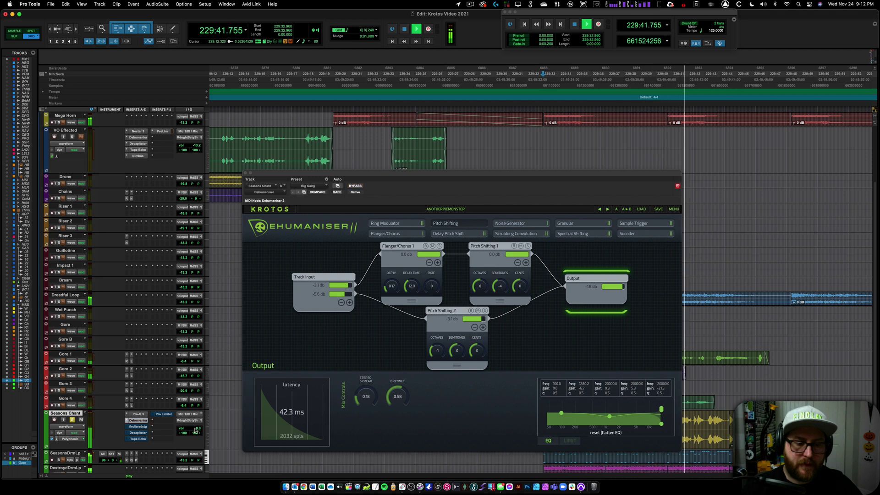
key("space")
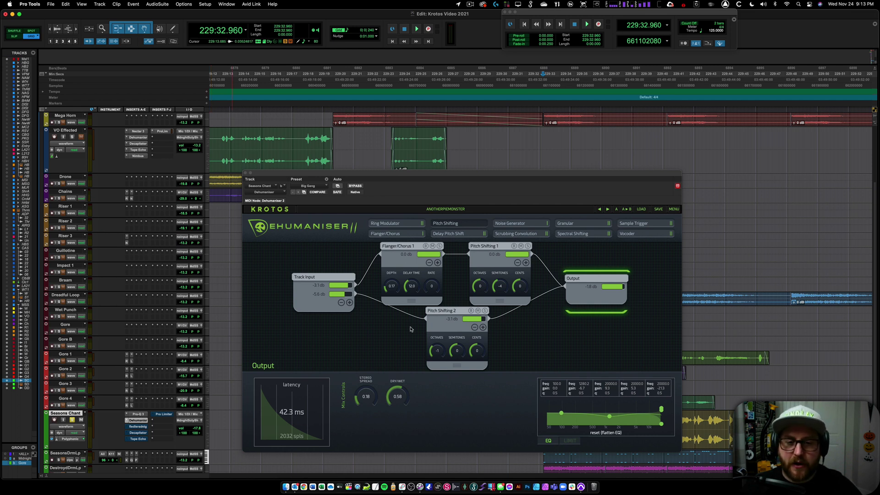
Step: Open the Fiedler stage plug-in on Seasons Chant and audition the track from 229:32.960 while toggling its bypass
left_click(136, 428)
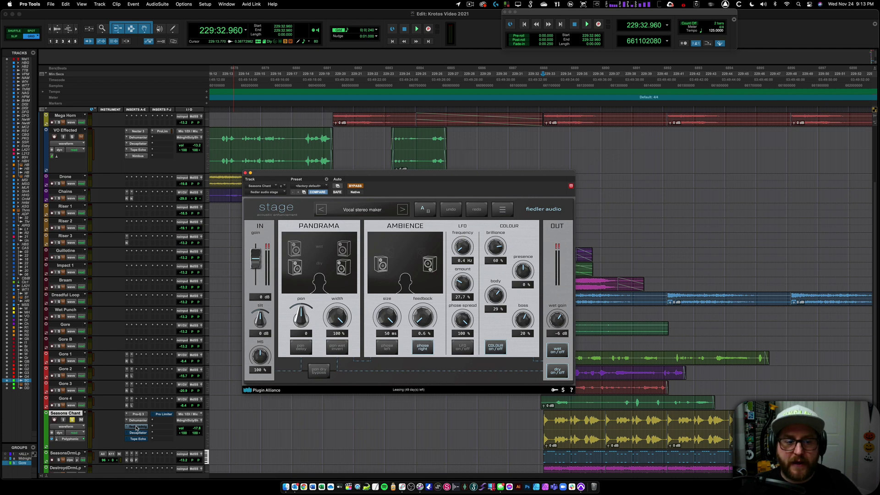
left_click(136, 427)
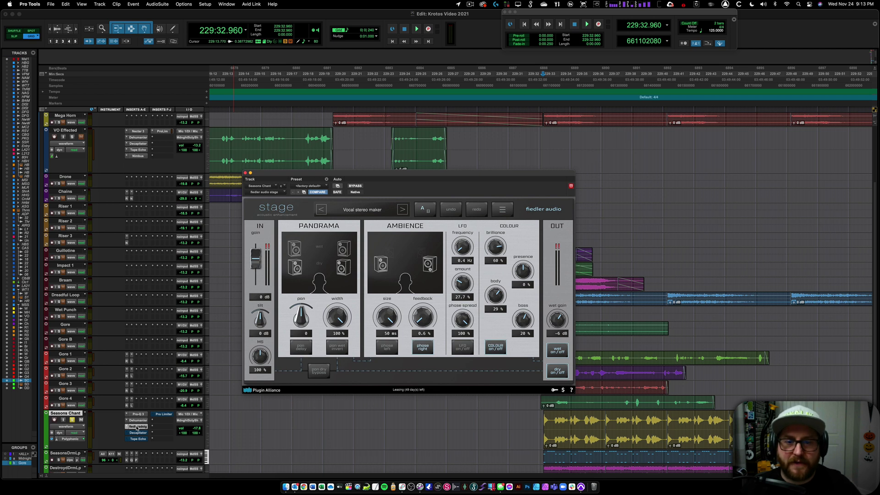
left_click(139, 427, "super")
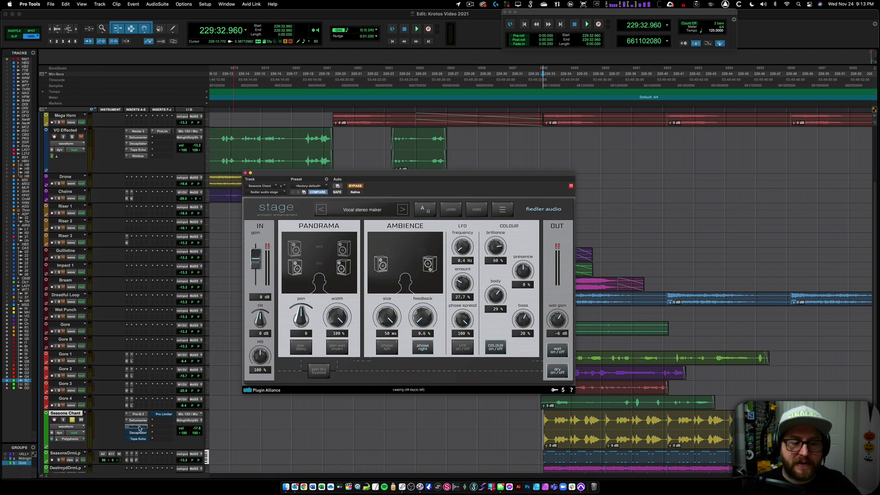
key("space")
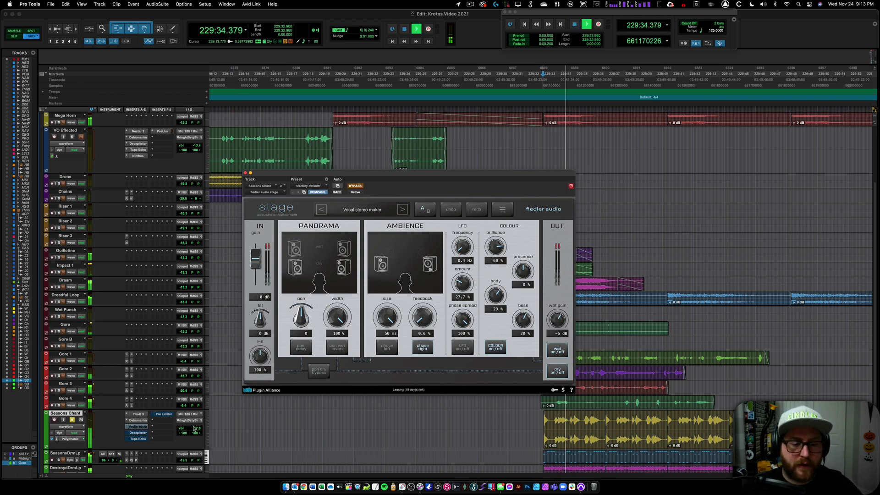
left_click(147, 430)
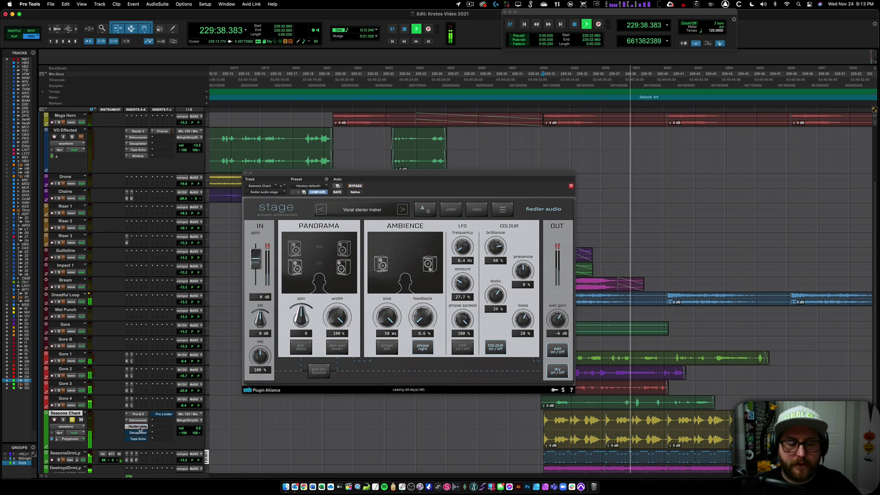
left_click(140, 429, "super")
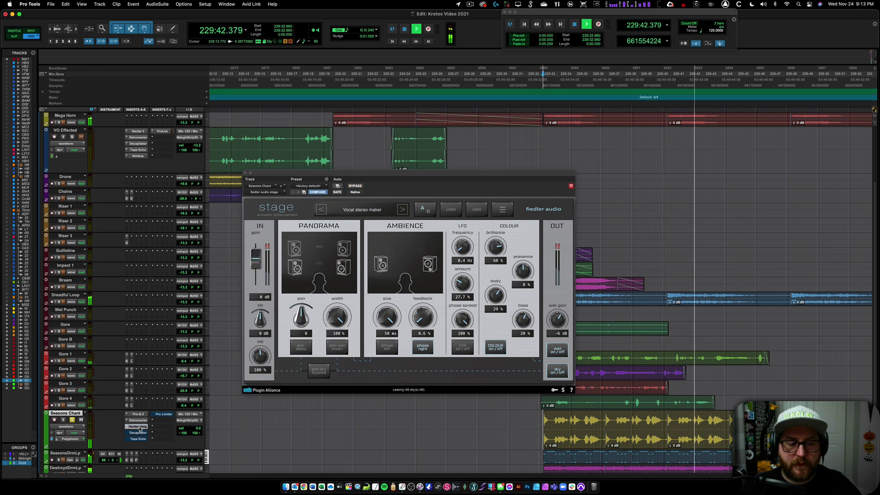
key("space")
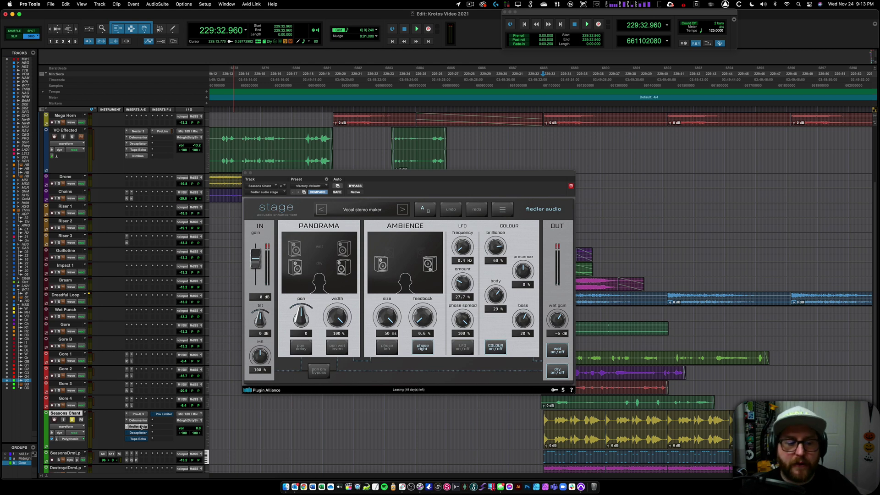
Step: Audition Seasons Chant while comparing Decapitator bypassed and active, and replay it with Tape Echo re-enabled
left_click_drag(190, 431, 185, 432)
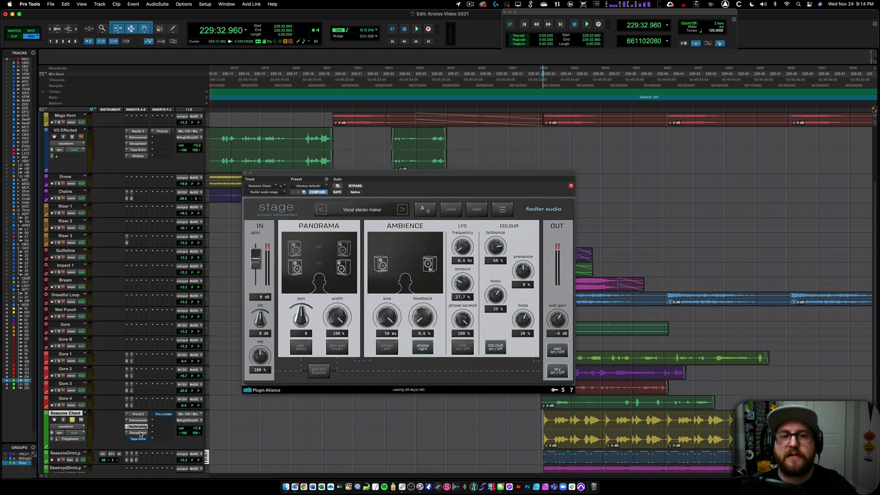
key("space")
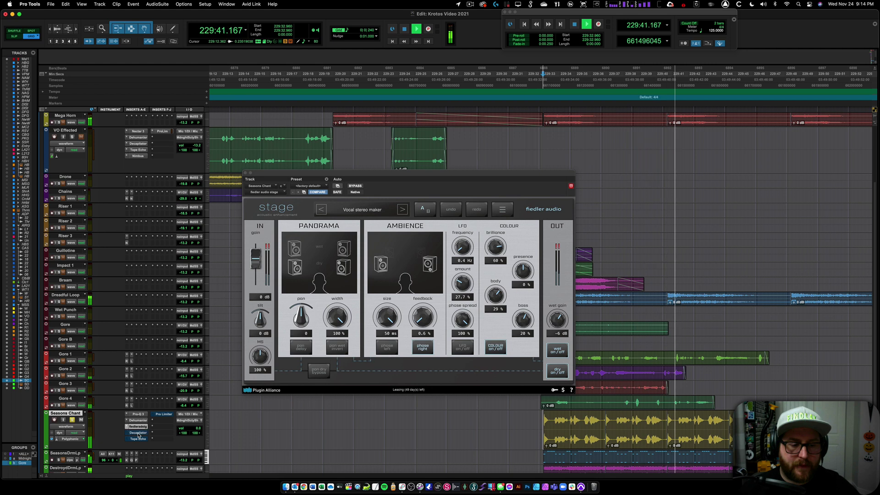
key("space")
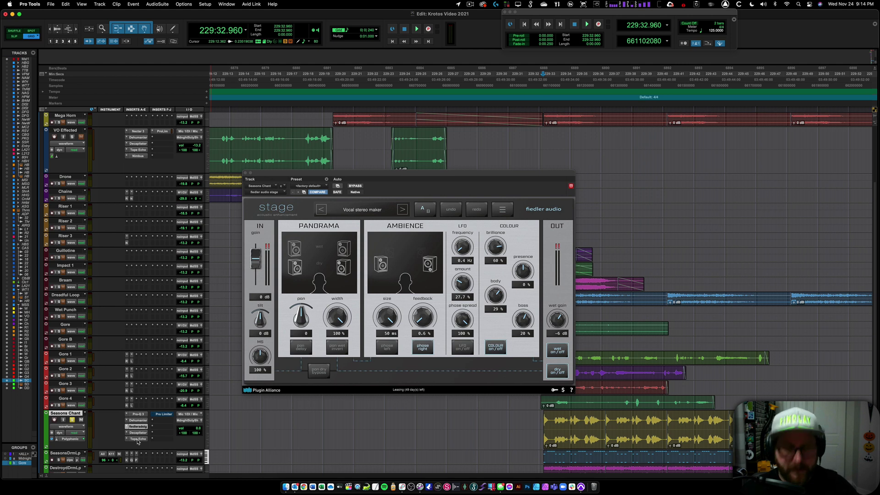
key("space")
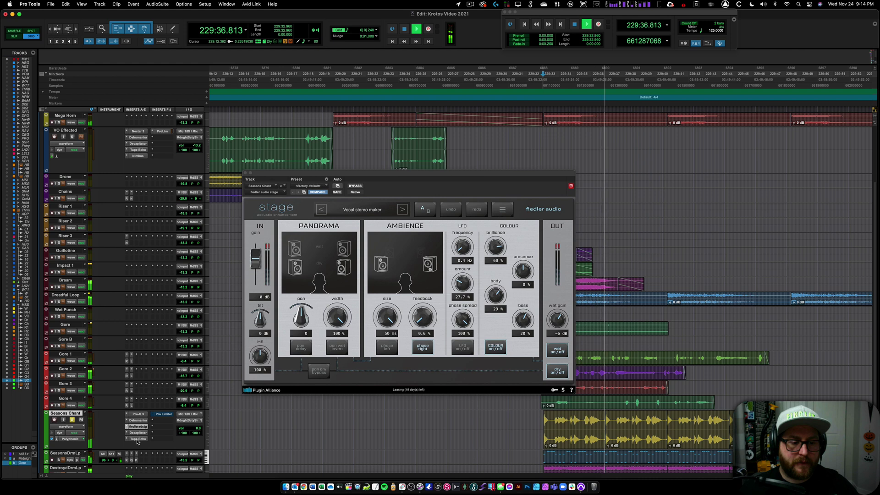
key("space")
Step: Set the Seasons Chant volume to -17.1 dB, replay the track with its full insert chain active, and close the Fiedler stage window
left_click_drag(188, 430, 188, 438)
key("space")
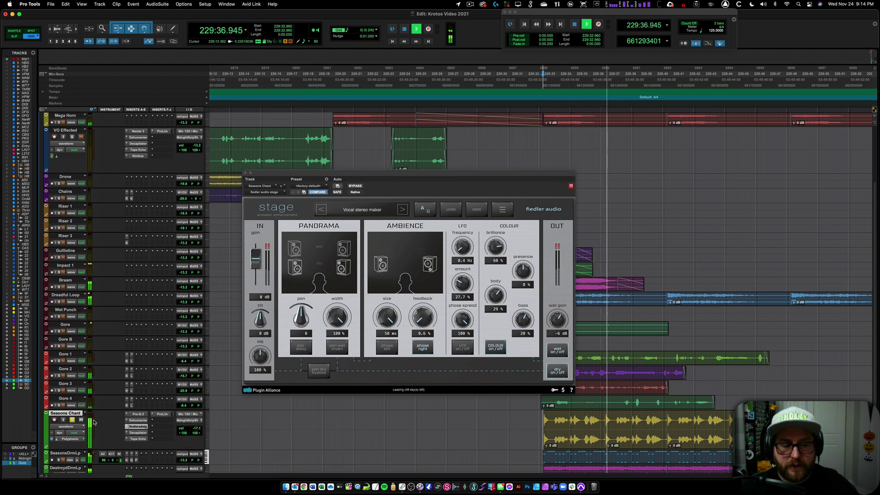
key("space")
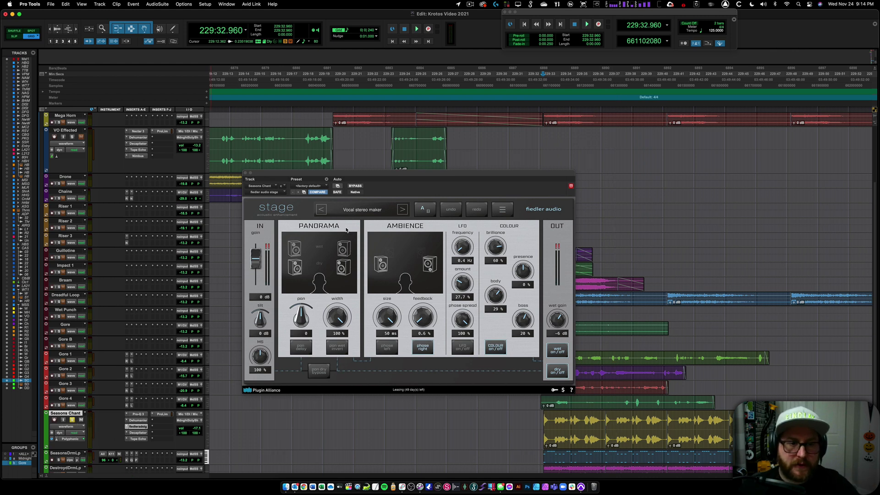
left_click(246, 173)
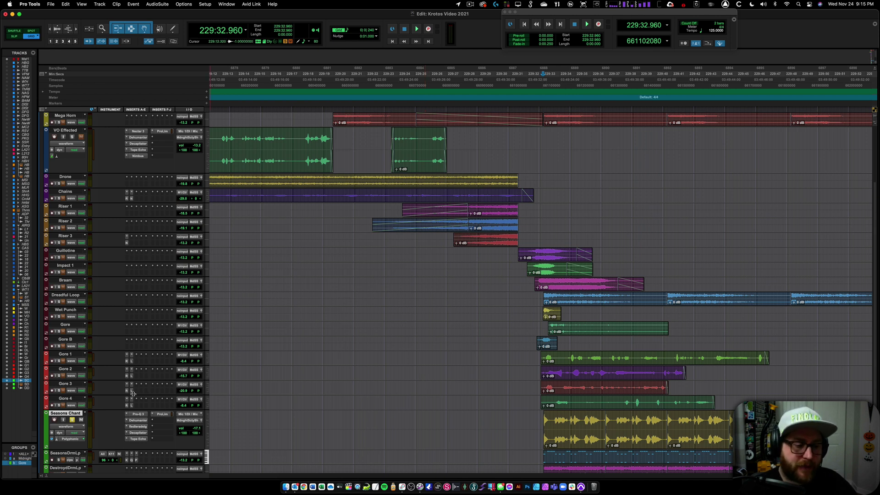
scroll(99, 409, "down", 1)
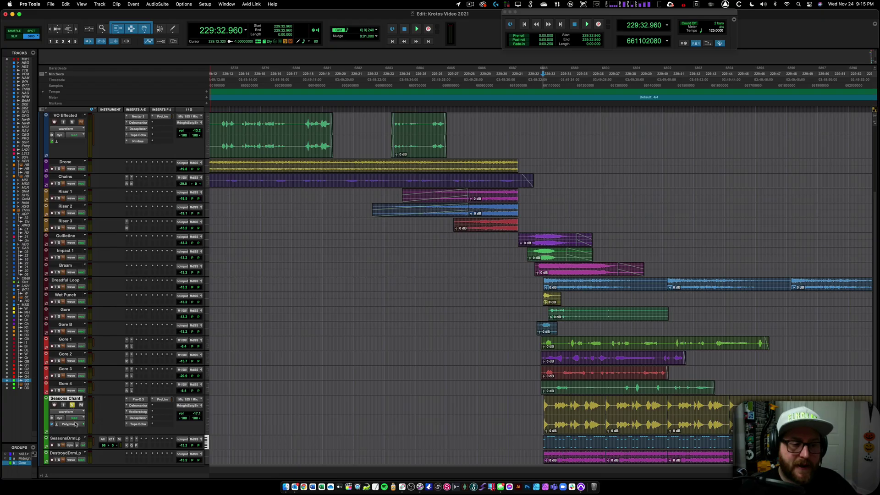